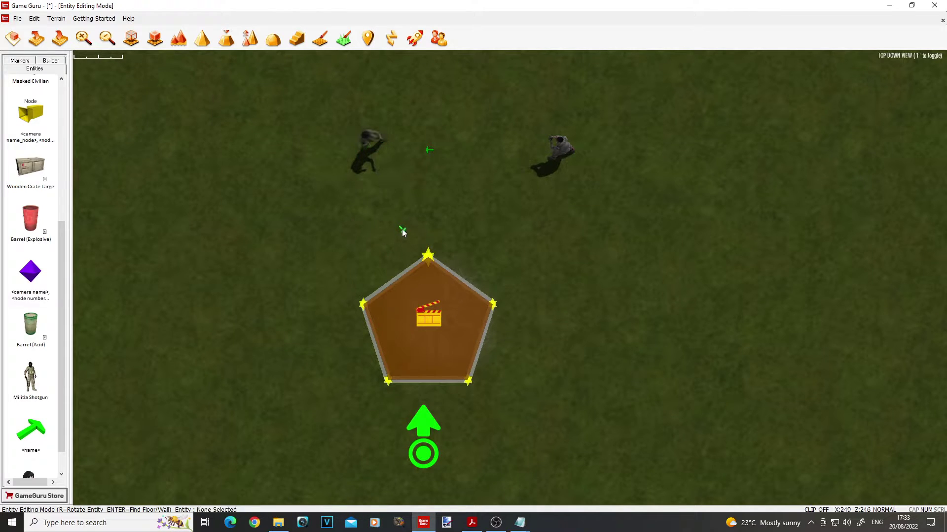
key(Up)
scroll(400, 357, up, 3)
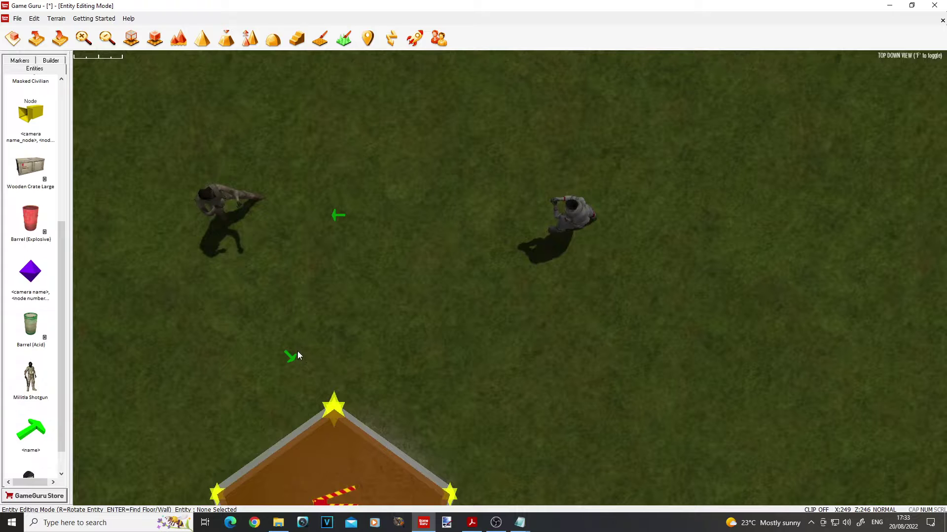
scroll(297, 351, down, 2)
key(Down)
key(Up)
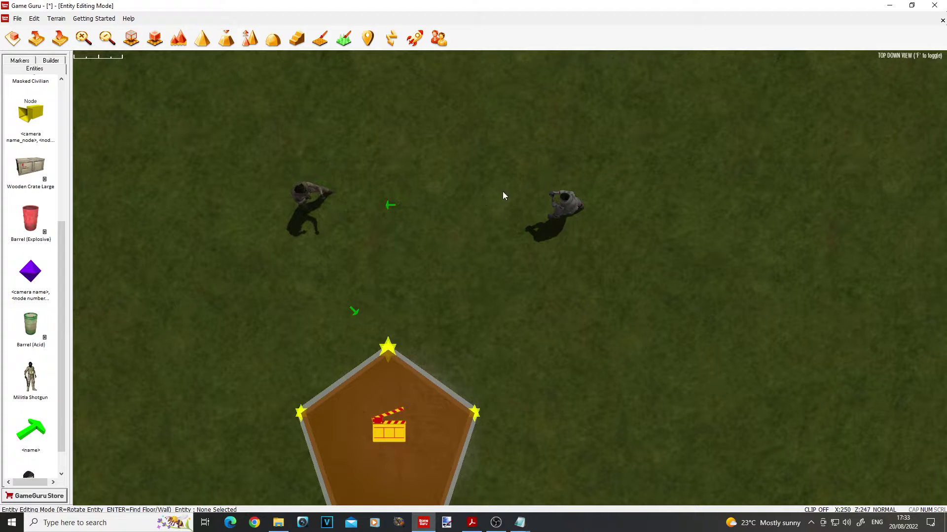
key(Down)
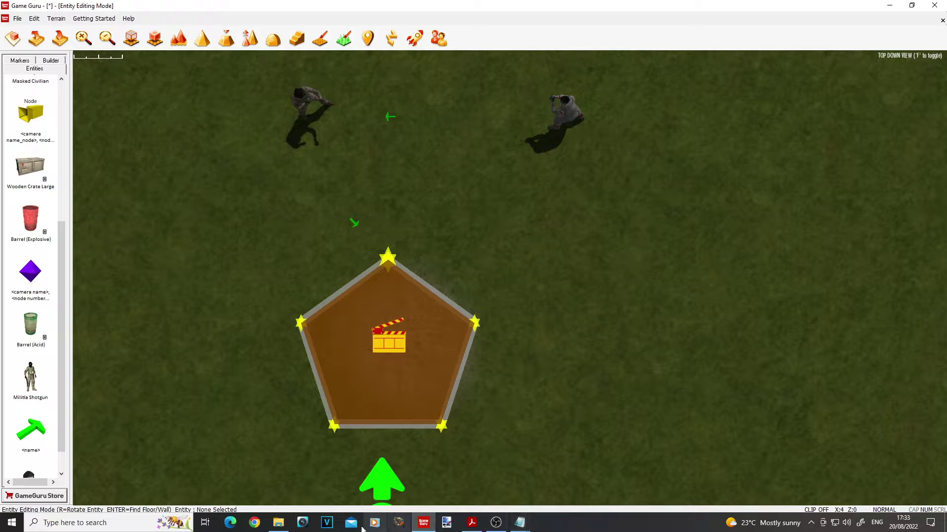
Switch to File Explorer, locate talkiesubs.txt in the Cine Guru folder, and bring up its Notepad window
click(278, 524)
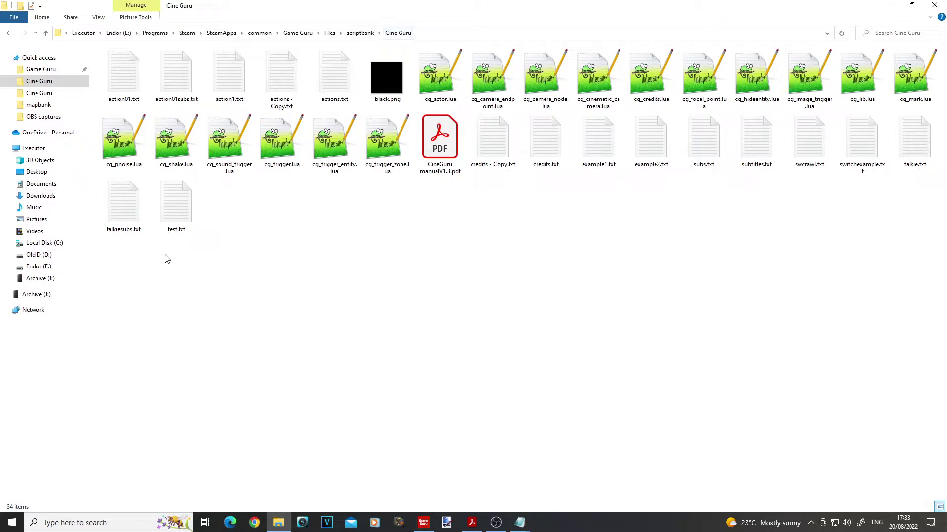
click(128, 233)
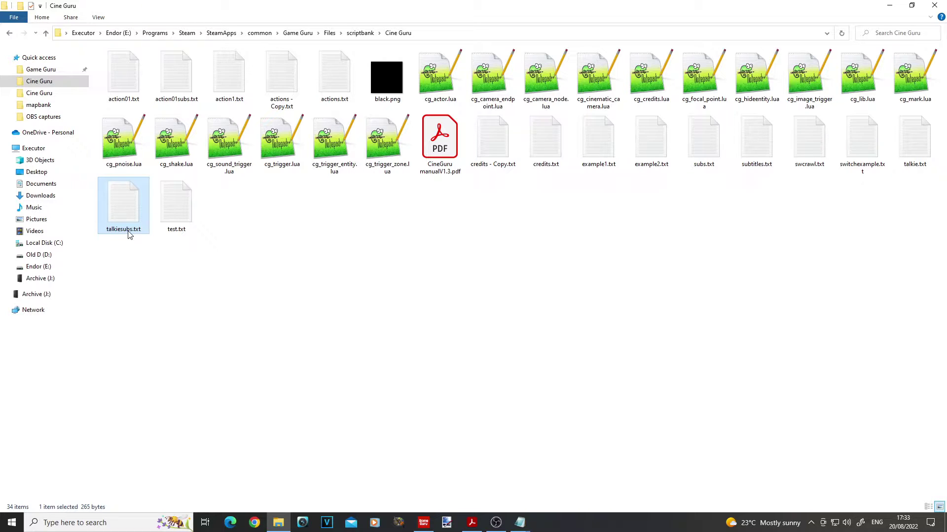
mouse_move(519, 523)
click(574, 460)
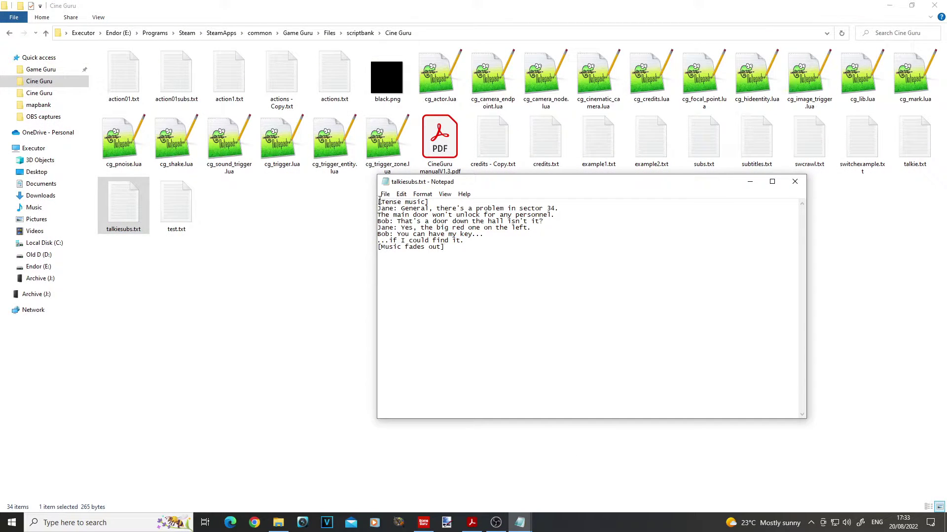
Examine the bracketed music descriptions on the first and last lines of talkiesubs.txt
drag(379, 201, 449, 248)
click(437, 228)
drag(429, 202, 361, 201)
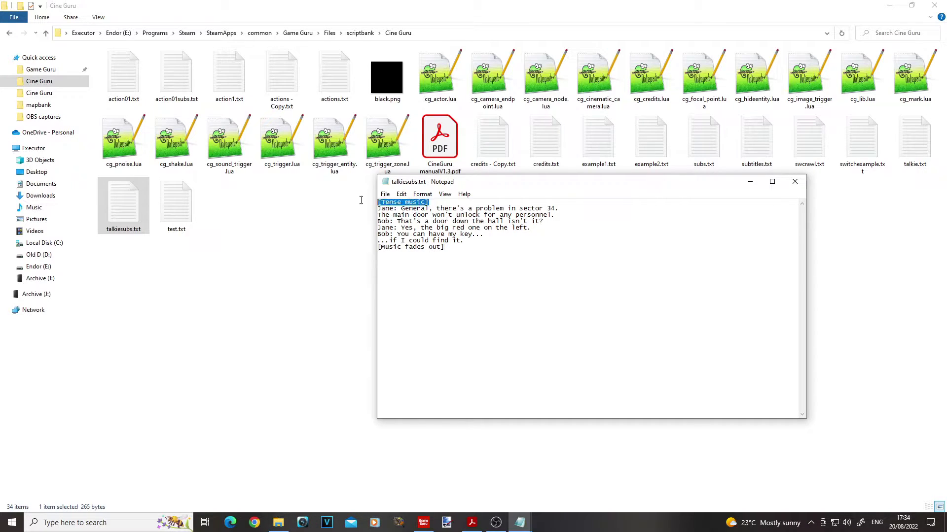
drag(457, 247, 367, 251)
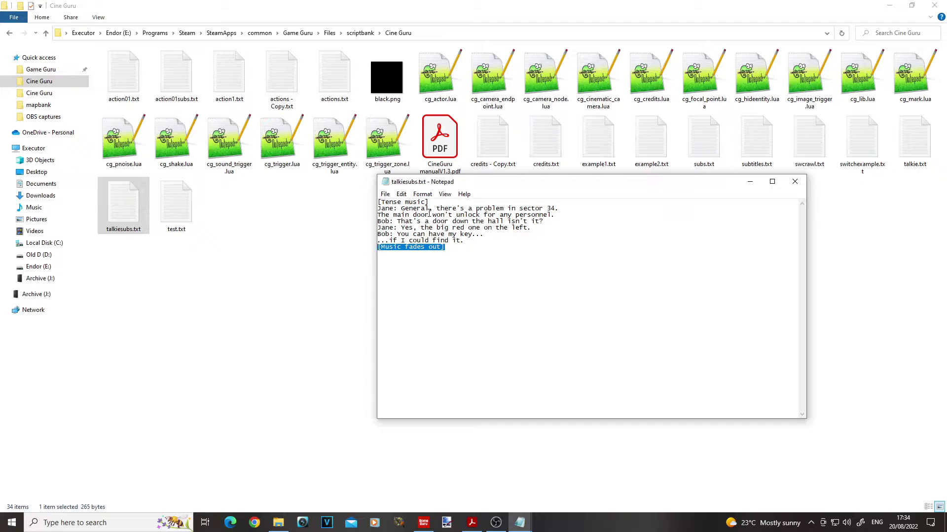
drag(430, 202, 373, 203)
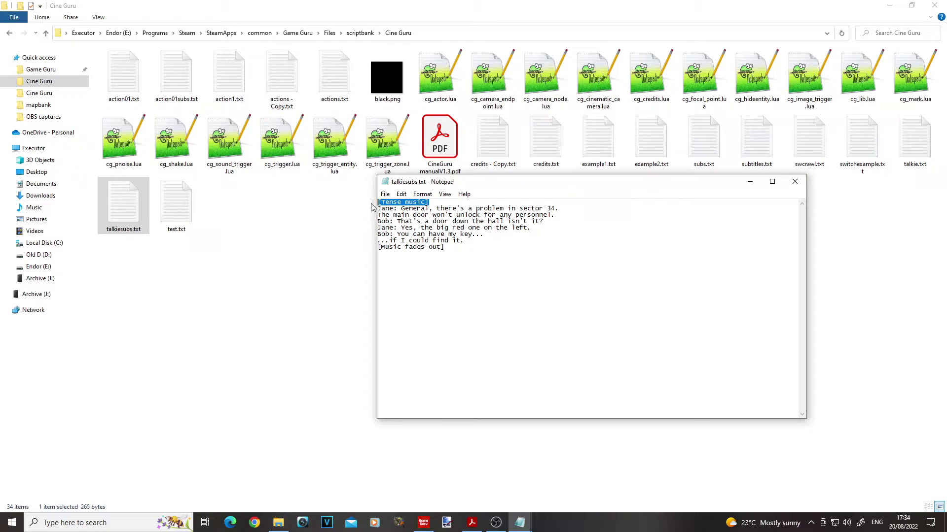
click(450, 247)
Show talkiesubs.txt over the Game Guru scene and read its subtitle lines one by one, from the opening music cue to the closing one
click(423, 522)
mouse_move(520, 522)
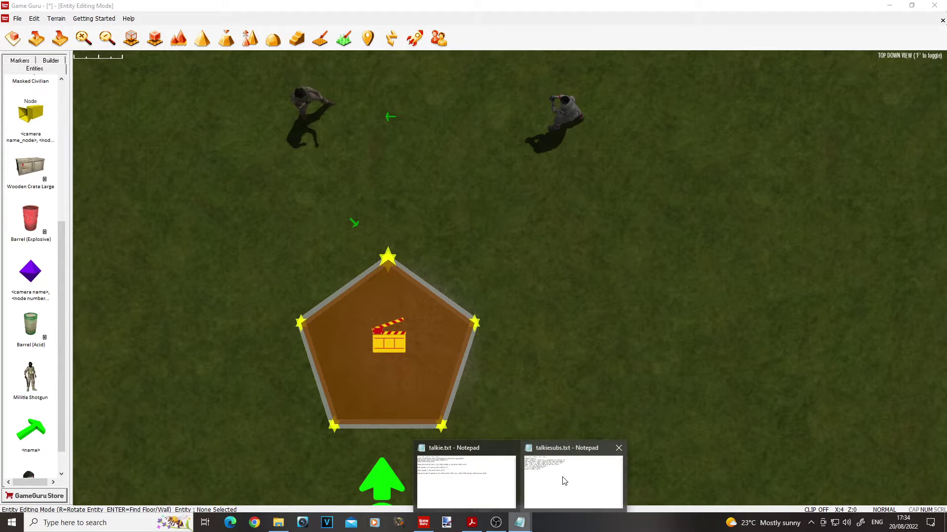
click(565, 480)
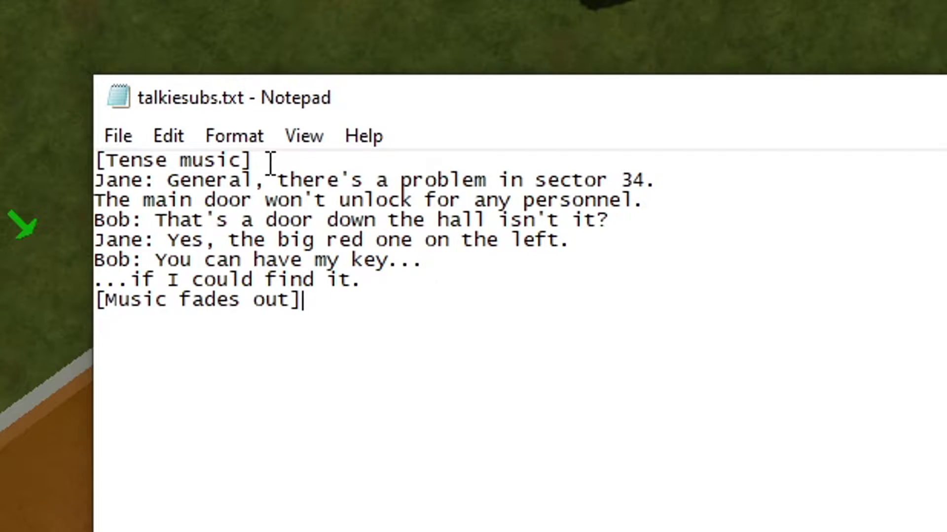
drag(433, 202, 355, 198)
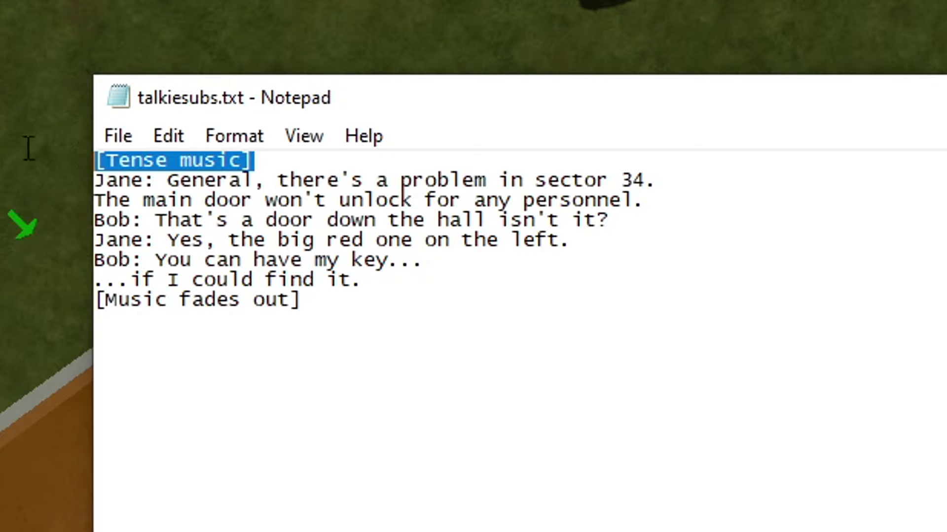
click(264, 163)
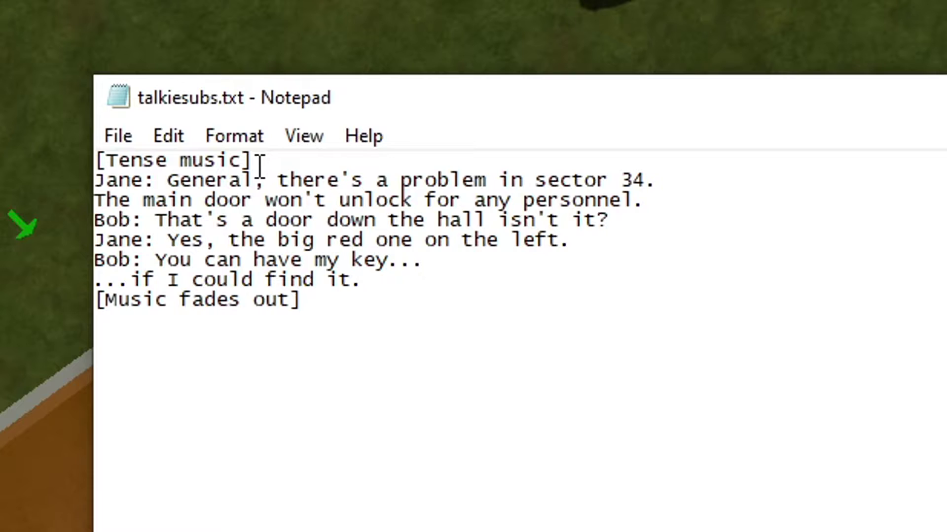
key(Left)
drag(264, 158, 60, 152)
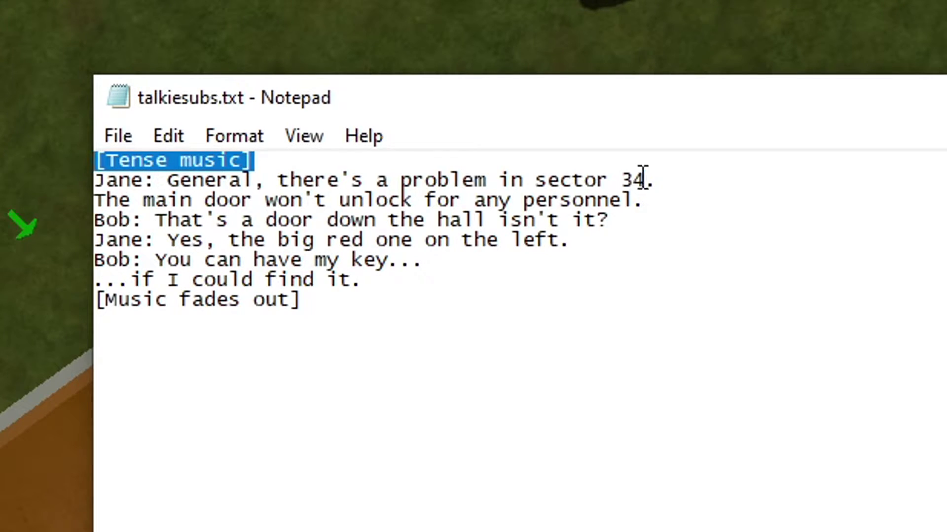
drag(704, 182, 78, 174)
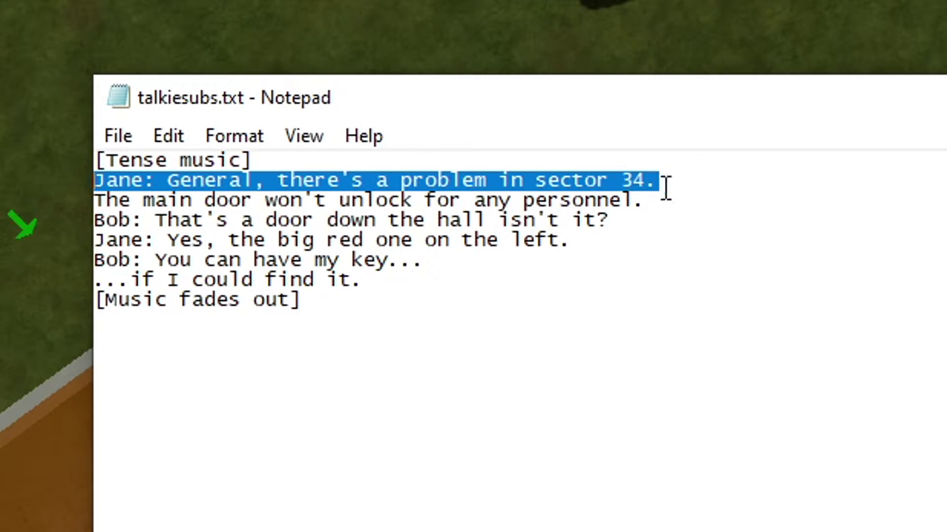
drag(666, 203, 78, 204)
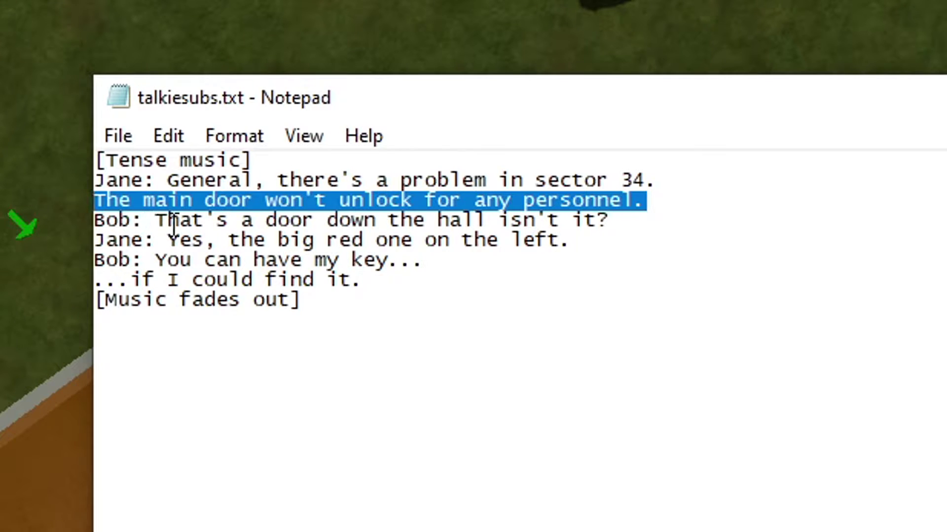
drag(155, 219, 614, 224)
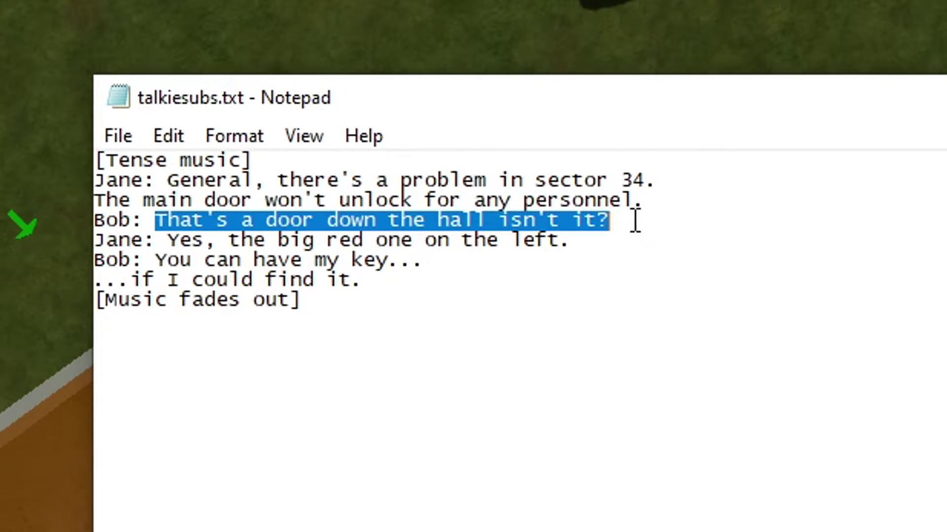
drag(167, 240, 598, 252)
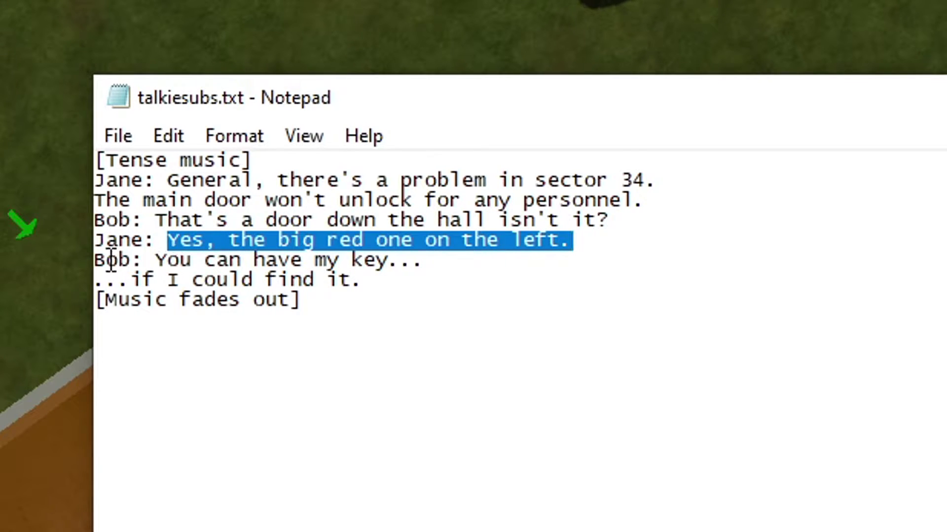
drag(97, 260, 414, 283)
click(347, 299)
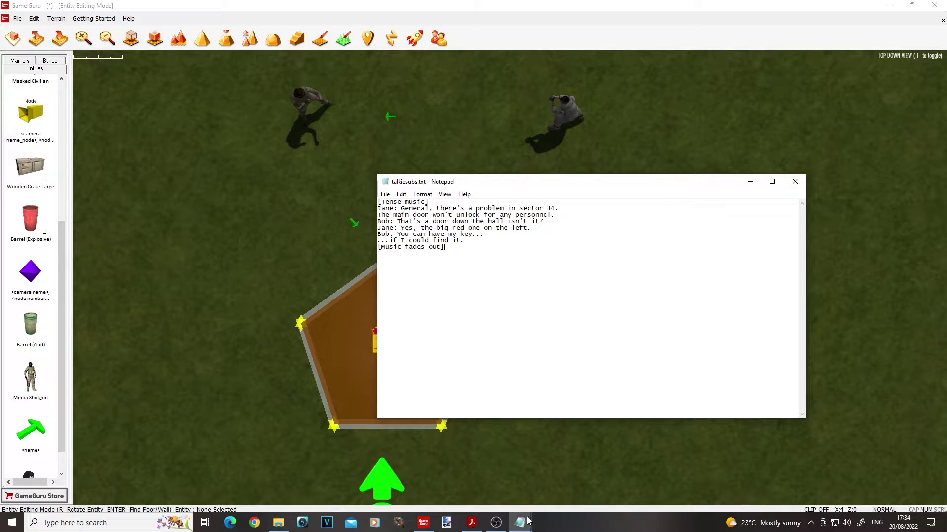
Bring talkie.txt up in Notepad over the scene and close talkiesubs.txt
mouse_move(520, 523)
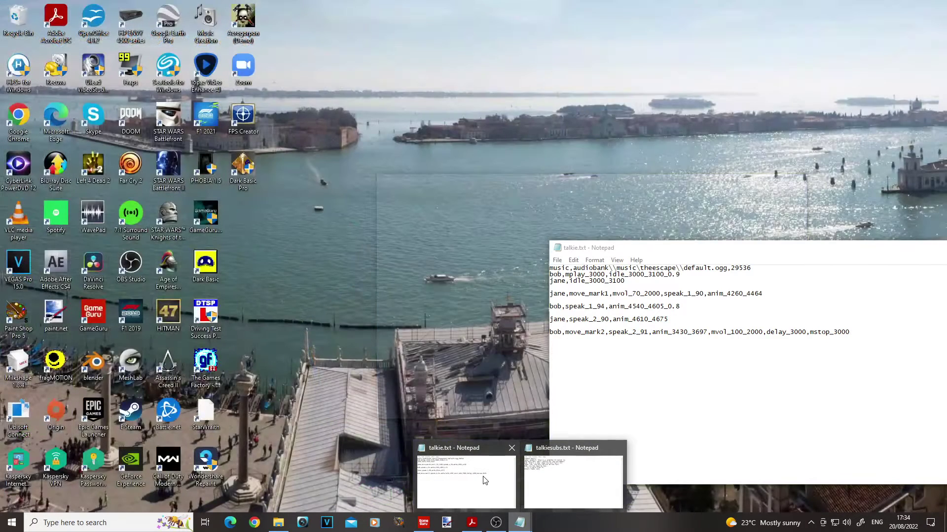
click(483, 476)
drag(619, 251, 513, 218)
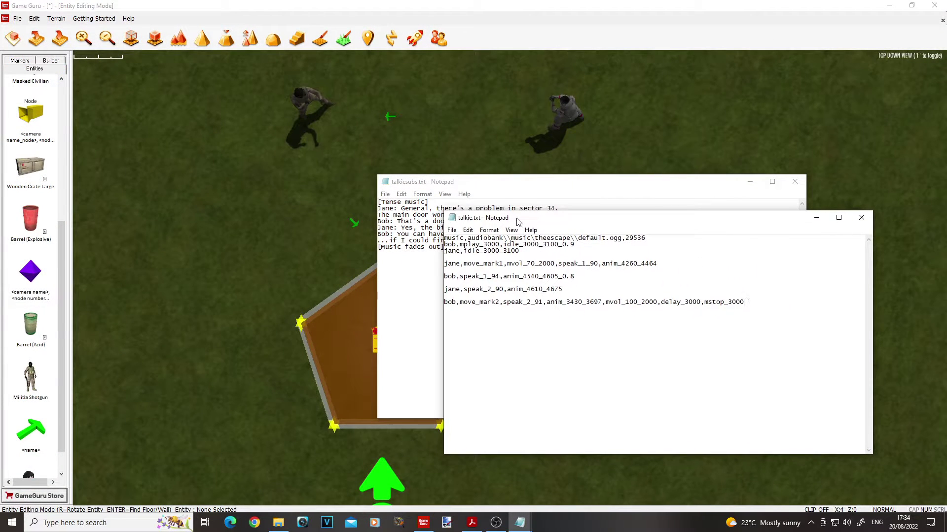
click(497, 189)
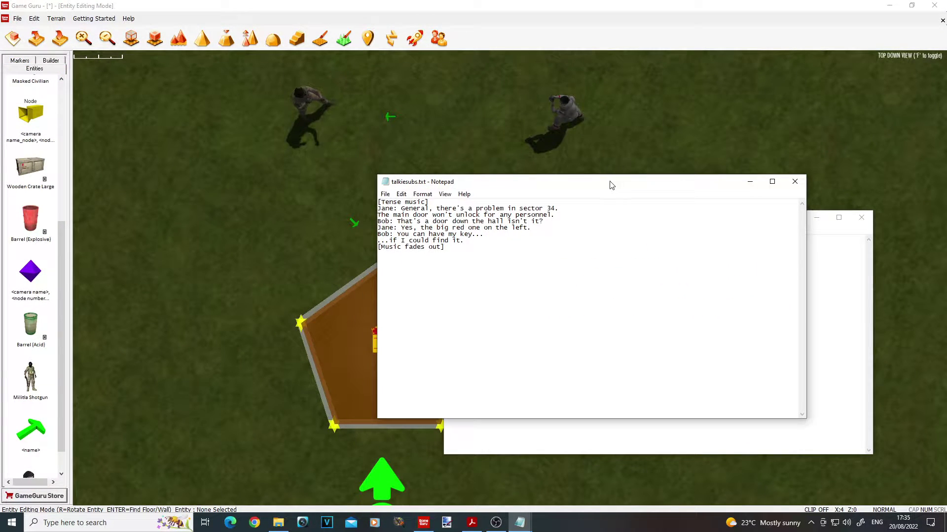
click(795, 181)
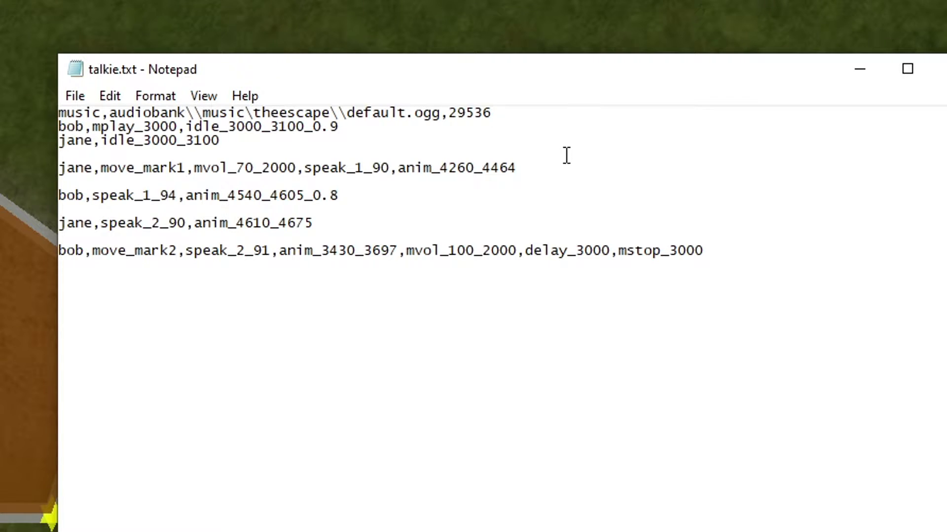
Add the line "subtitles,scriptbank\\Cine Guru\\talkiesubs.txt,80,4,4" directly below the music line in talkie.txt
key(Return)
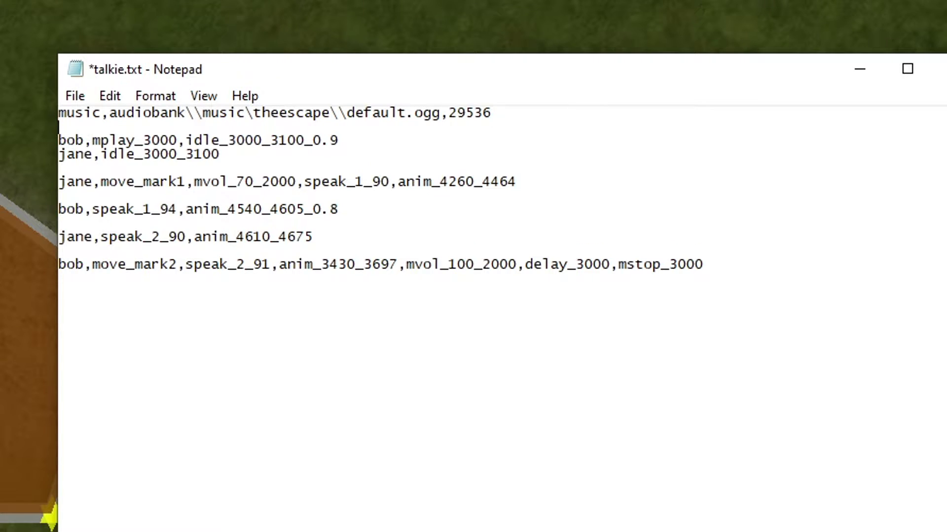
text(subtitles,)
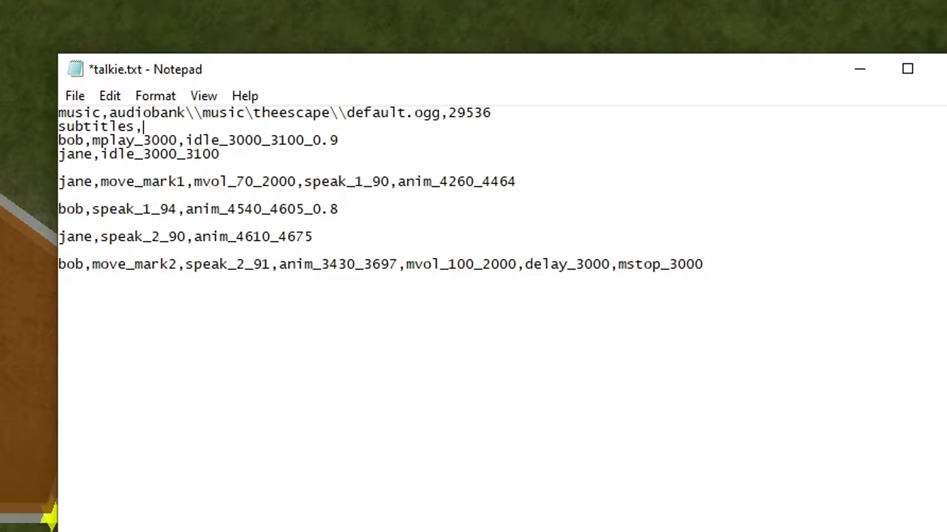
text(scriptbank\\)
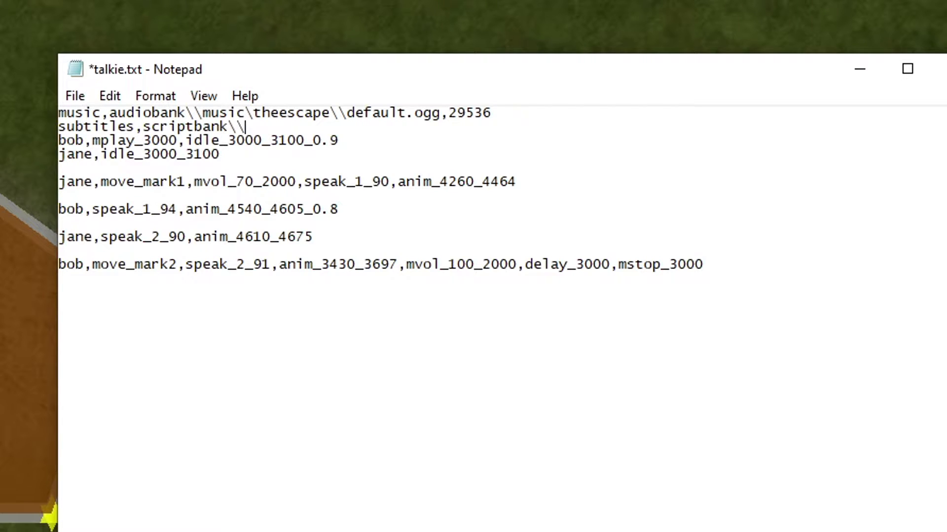
text(Cine Guru\\)
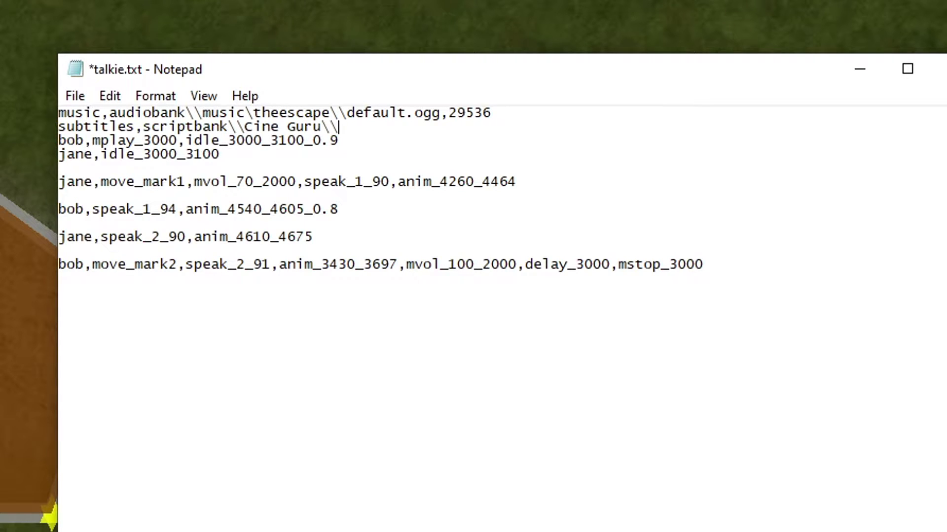
text(talkiesub)
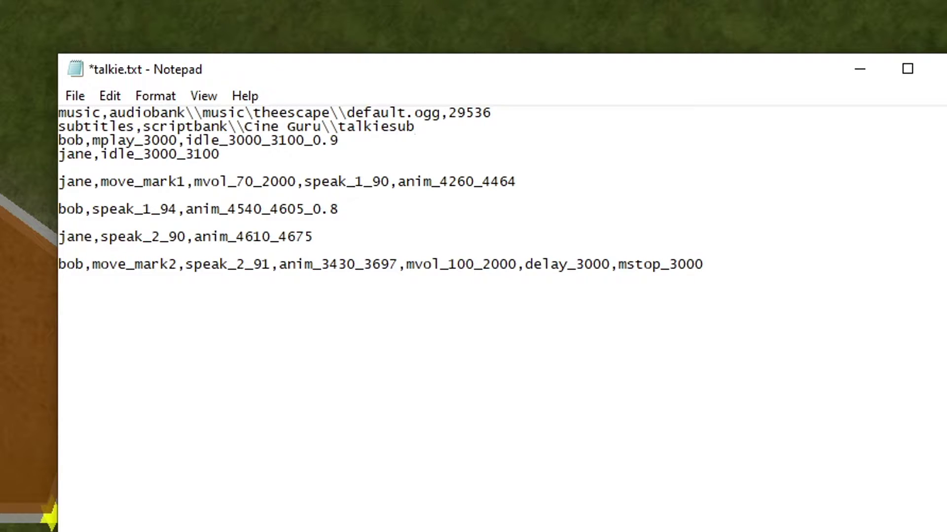
text(s.txt,)
text(80)
text(,)
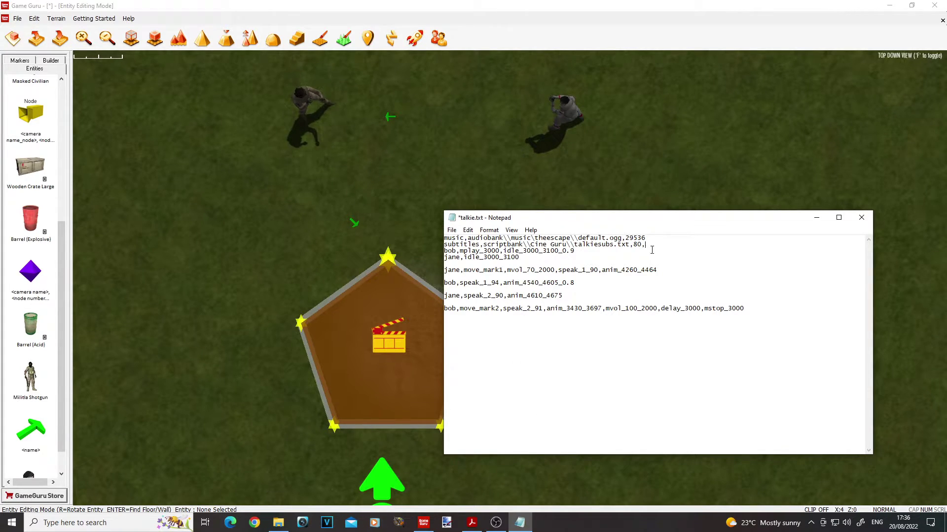
text(4,)
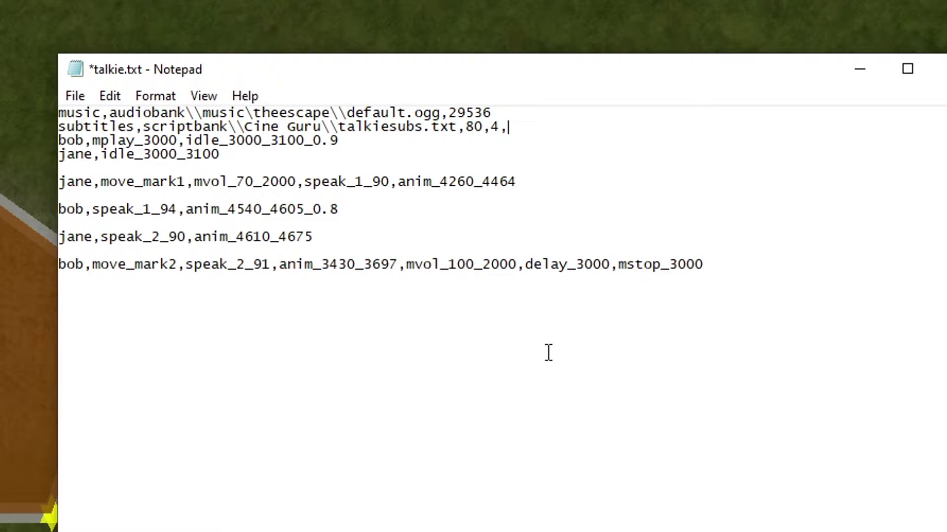
text(4)
Add a "debug" line below the subtitles line and save talkie.txt
key(Return)
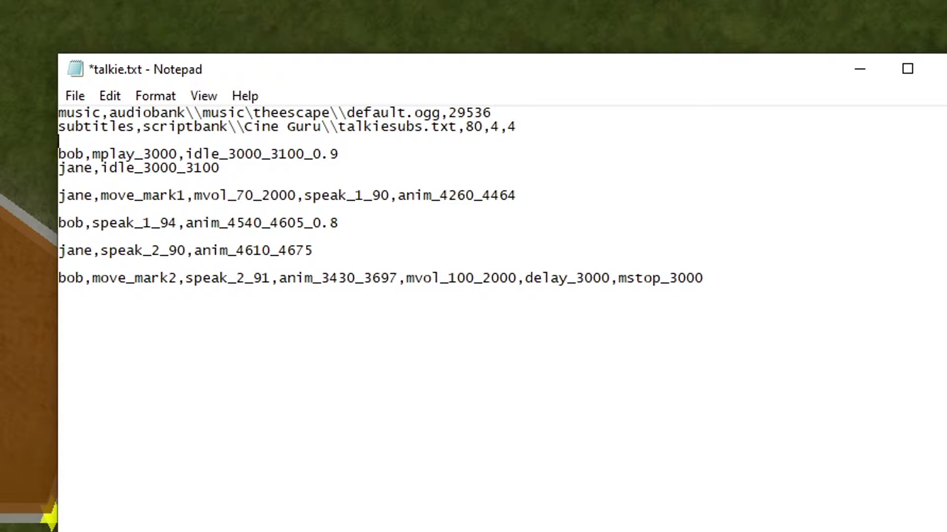
text(debug)
click(81, 95)
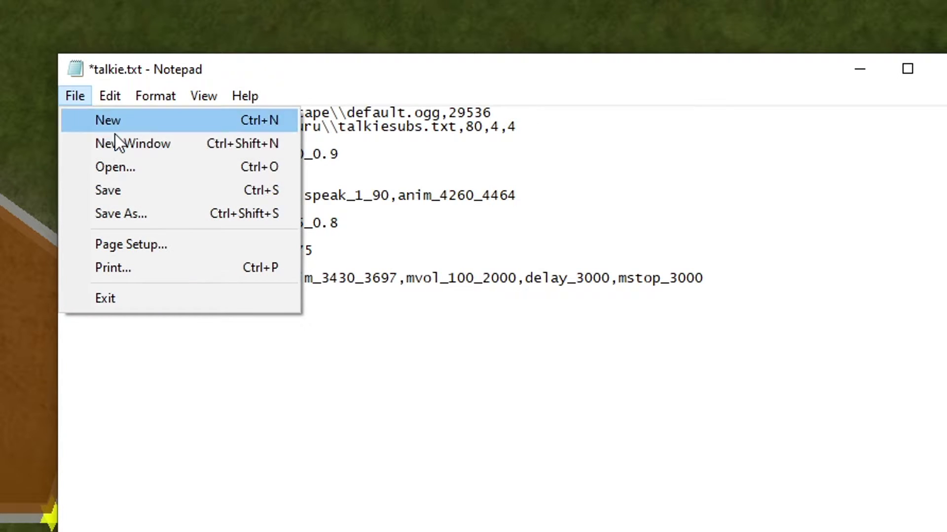
click(139, 194)
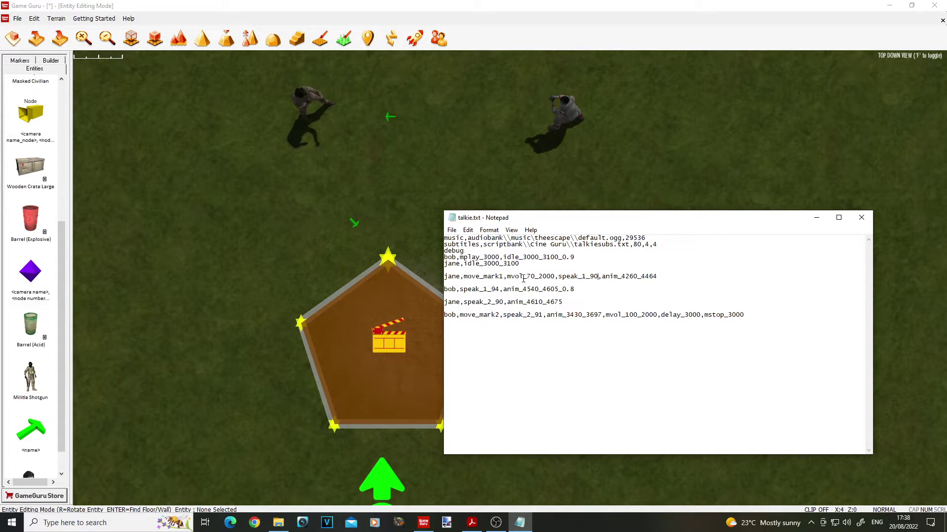
Append ",sub_1_3000_2" to the end of bob's mplay_3000 line in talkie.txt
drag(521, 266, 426, 257)
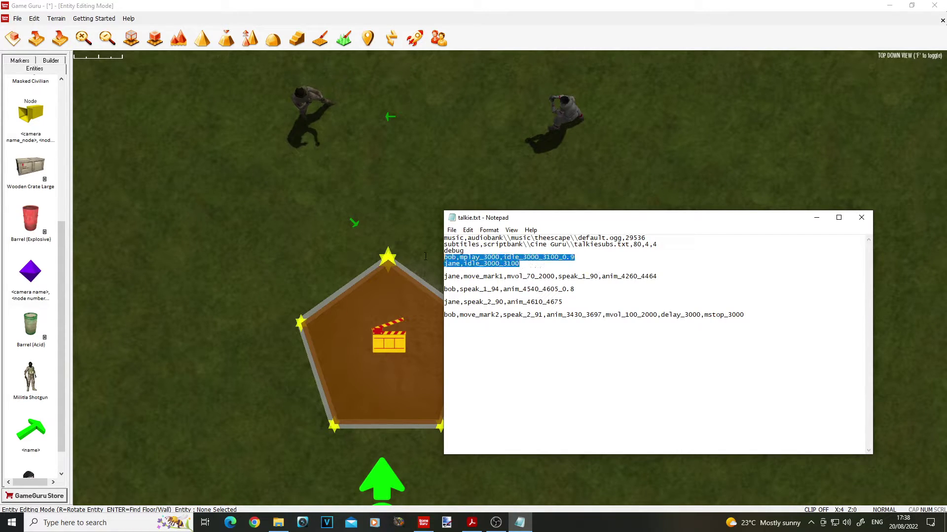
click(489, 263)
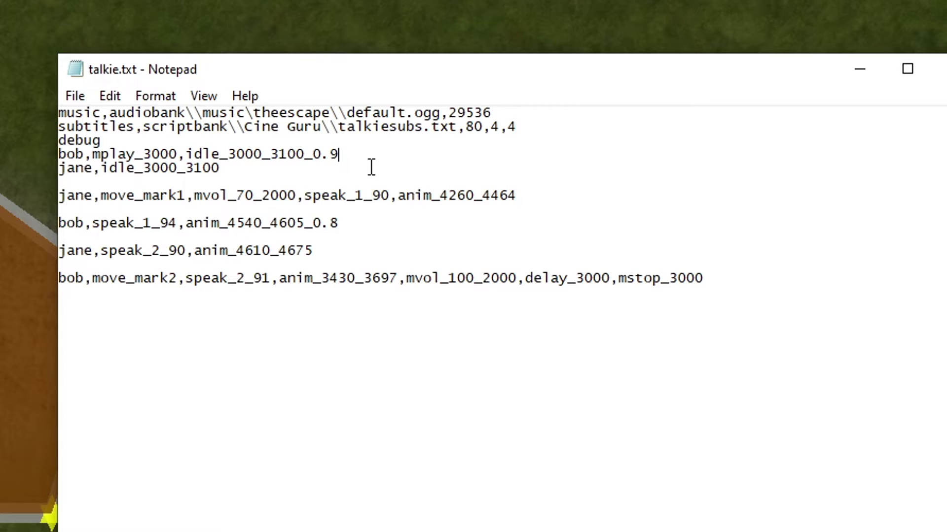
text(,)
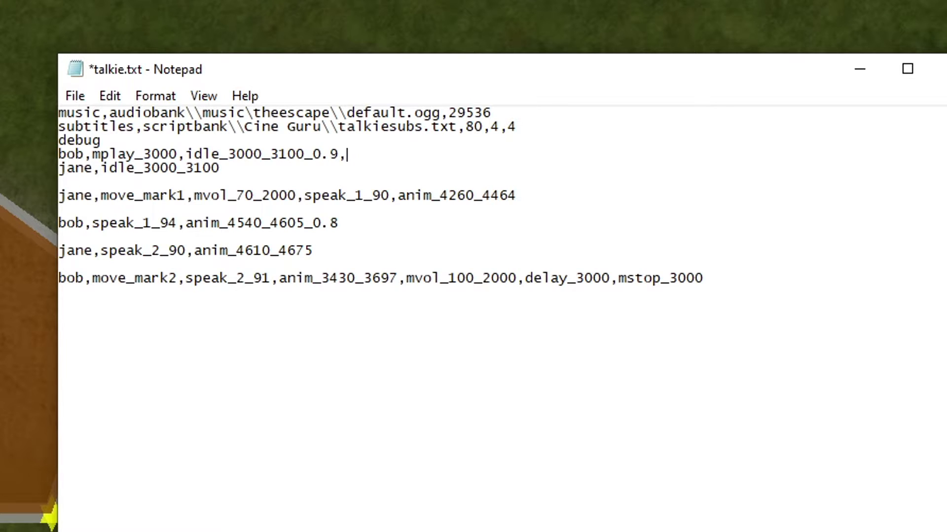
text(sub_1_3000_2)
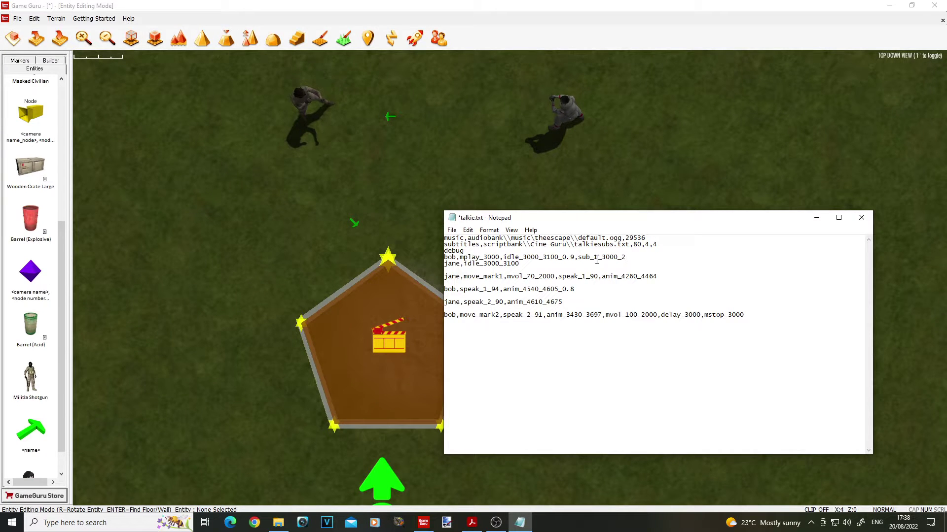
Open talkiesubs.txt from the Cine Guru folder and arrange it beside talkie.txt over the Game Guru scene
drag(579, 258, 598, 257)
click(520, 523)
click(520, 523)
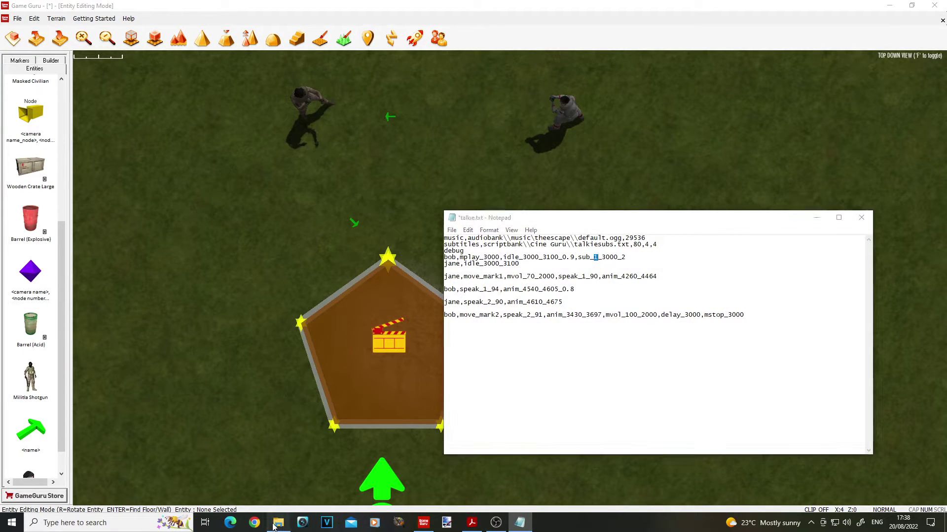
click(278, 522)
double_click(139, 195)
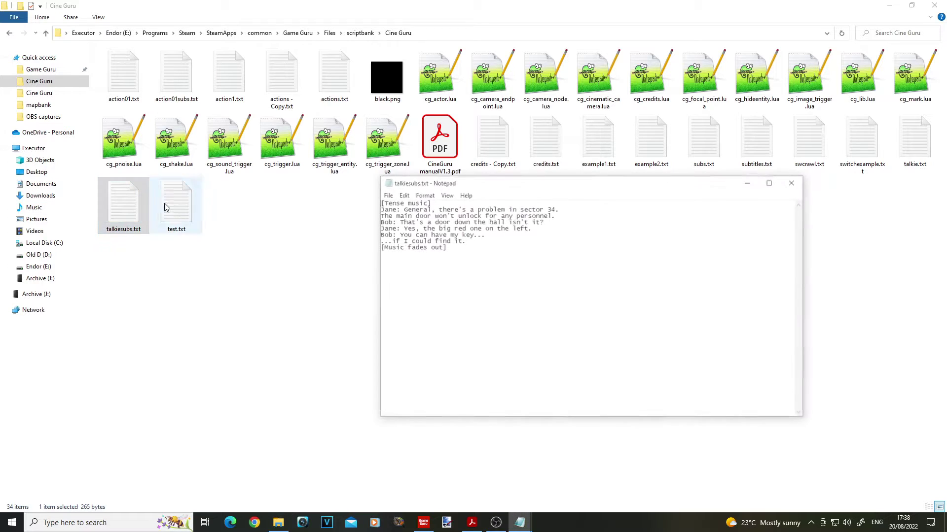
drag(443, 203, 371, 204)
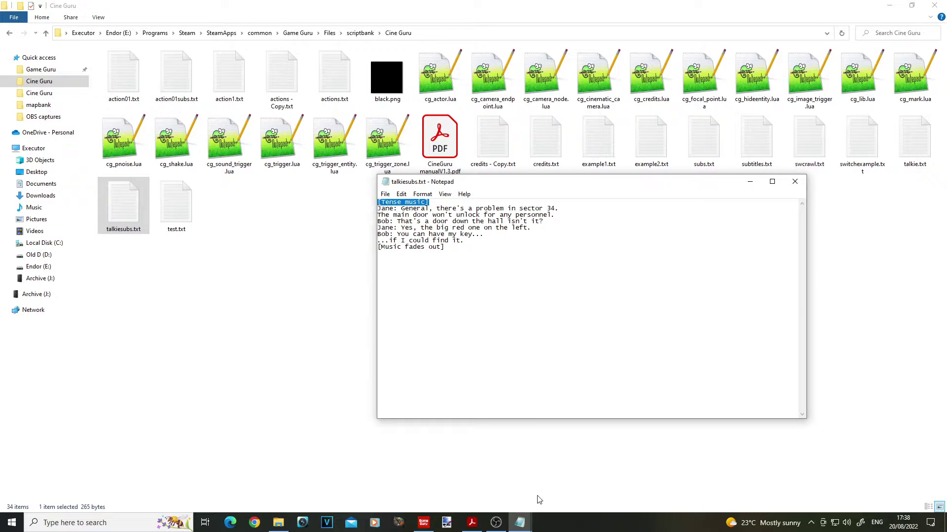
click(423, 523)
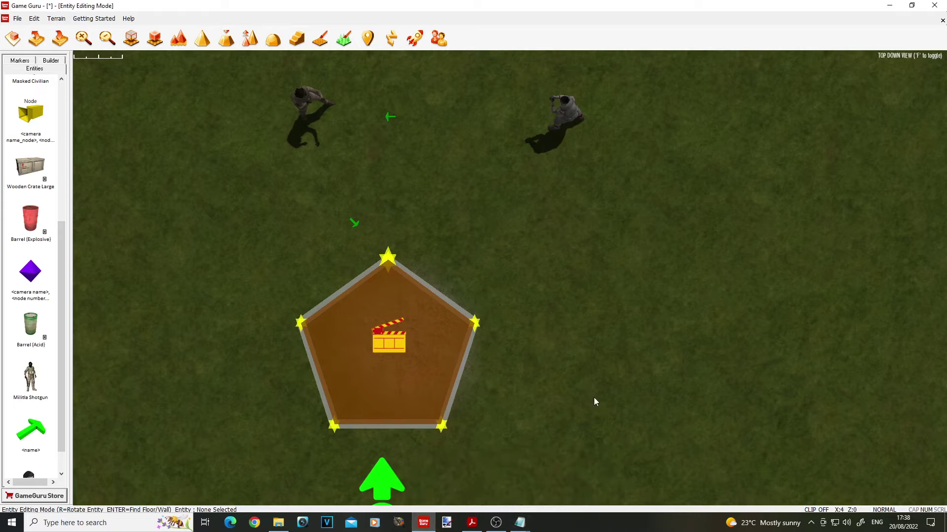
click(551, 468)
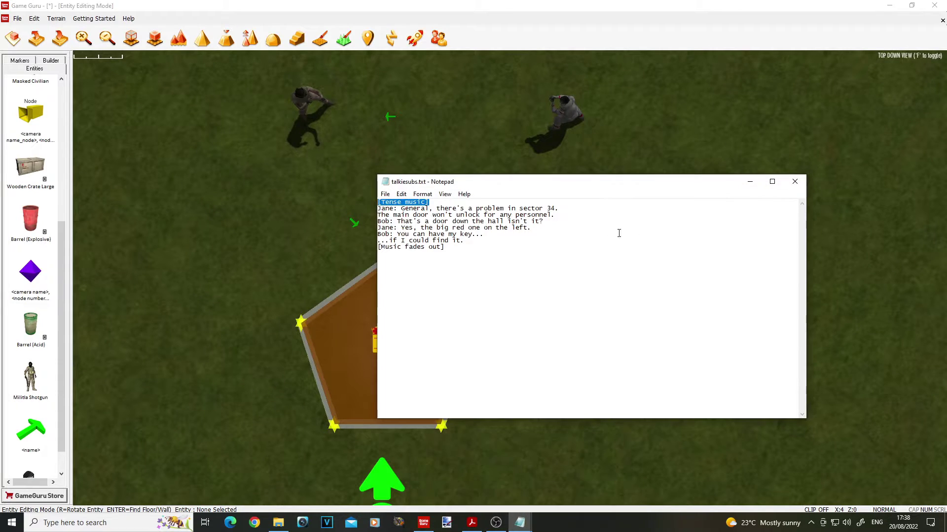
drag(535, 183, 209, 217)
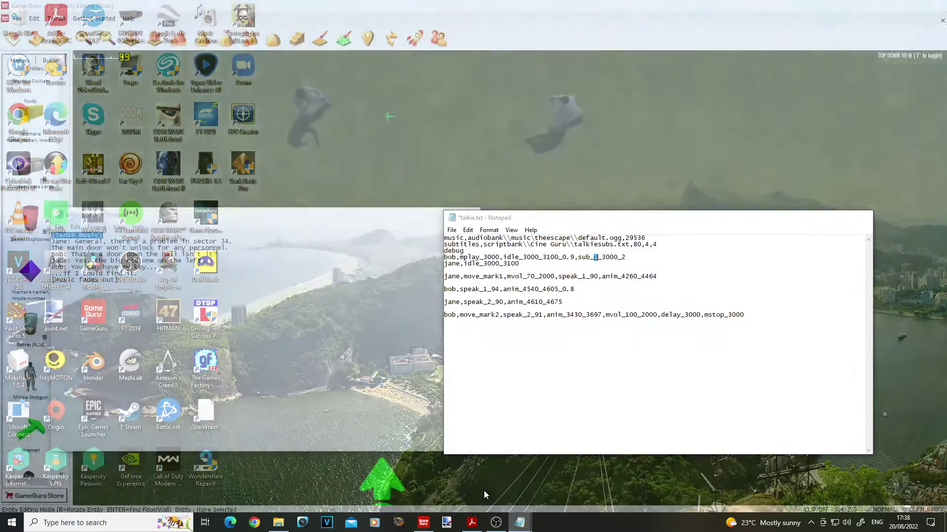
click(570, 481)
Review the values of bob's sub_1_3000_2 entry against the subtitles line and save talkie.txt
click(596, 257)
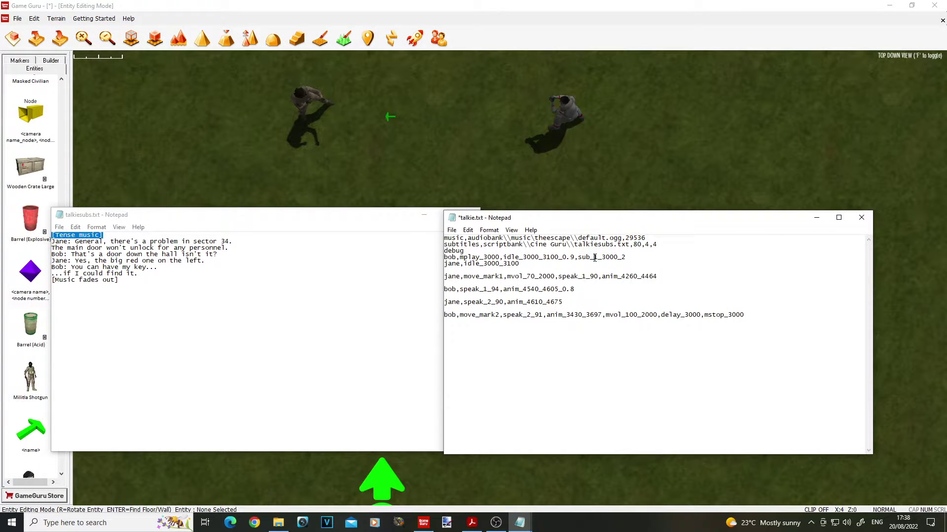
drag(596, 257, 618, 258)
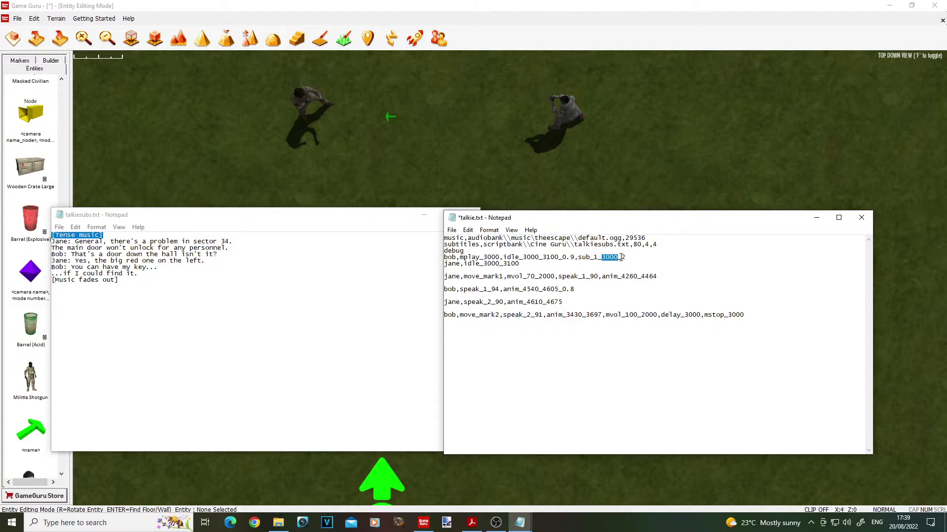
drag(620, 257, 641, 248)
click(625, 257)
drag(645, 245, 648, 244)
click(630, 257)
click(451, 230)
click(465, 278)
Test the level in Game Guru, walk forward to trigger the cutscene, and return to the editor
click(414, 38)
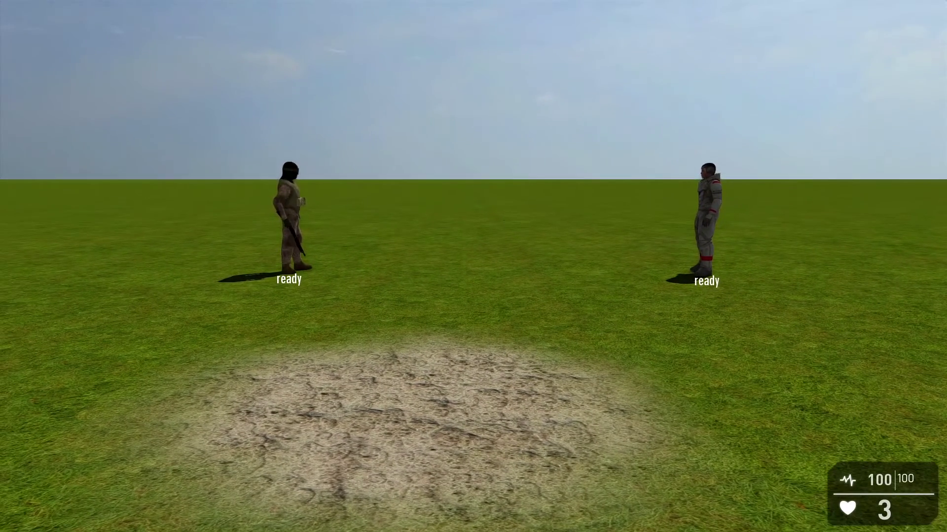
key(w)
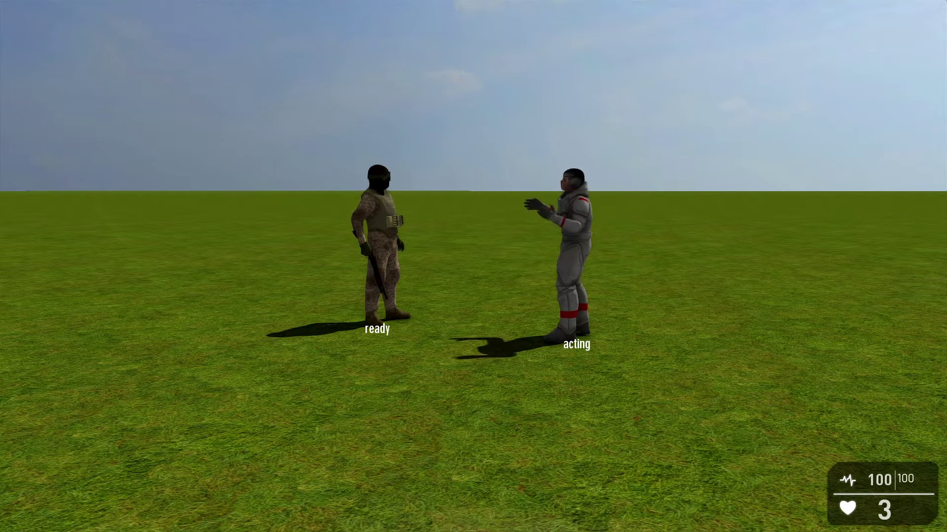
key(Escape)
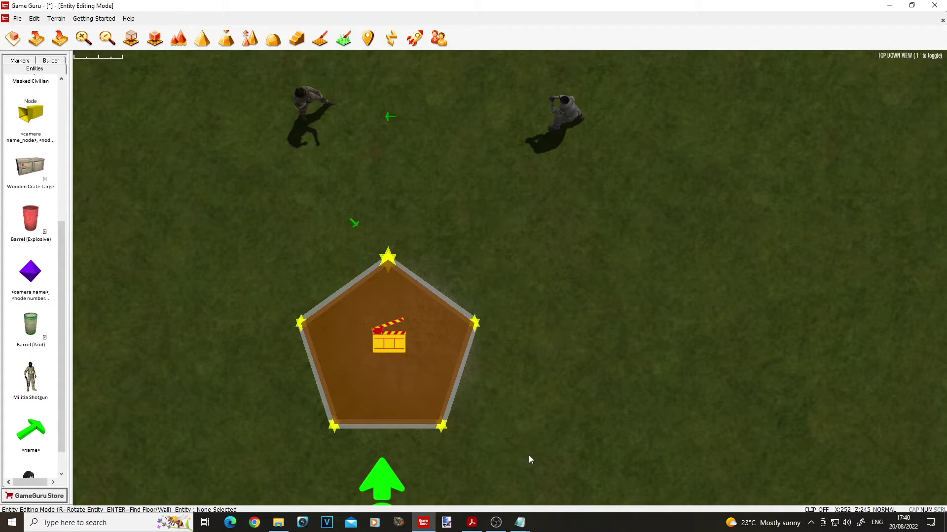
Bring up talkiesubs.txt and talkie.txt, extend bob's sub entry with "_11" and save talkie.txt
mouse_move(521, 524)
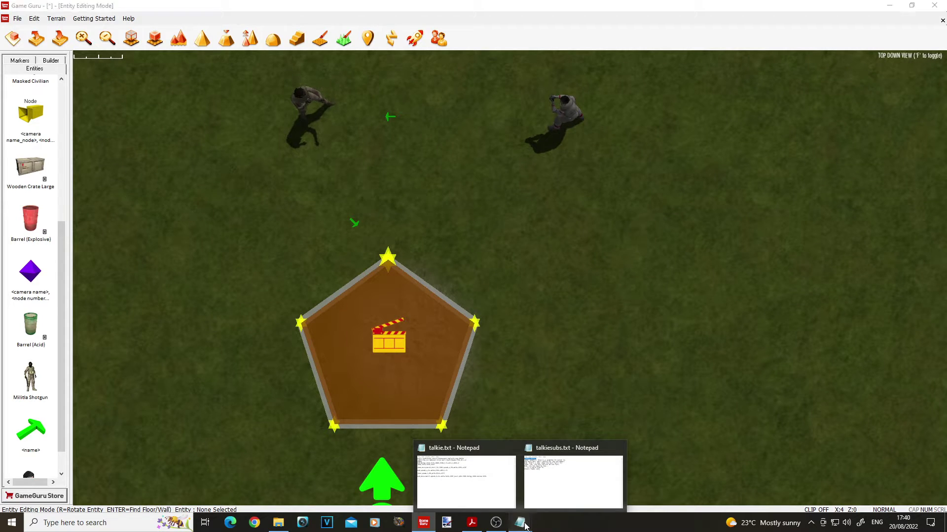
click(545, 469)
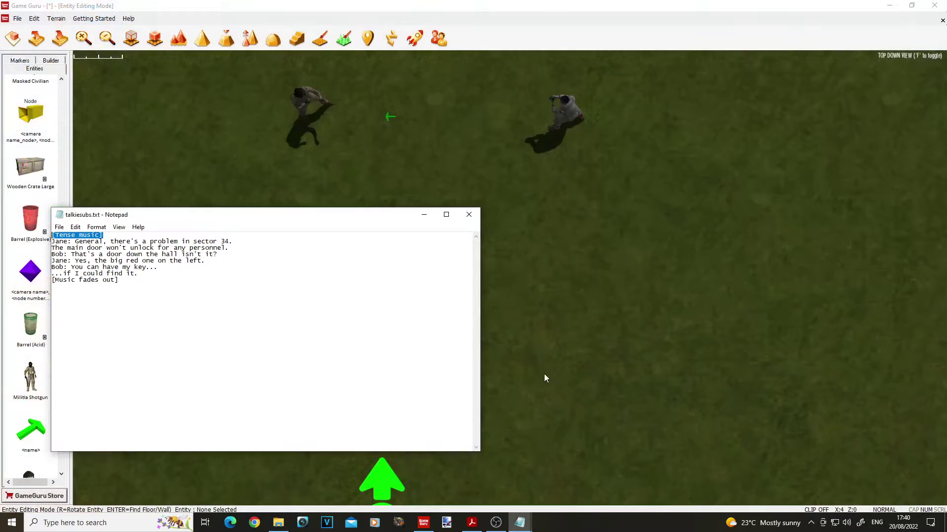
click(516, 444)
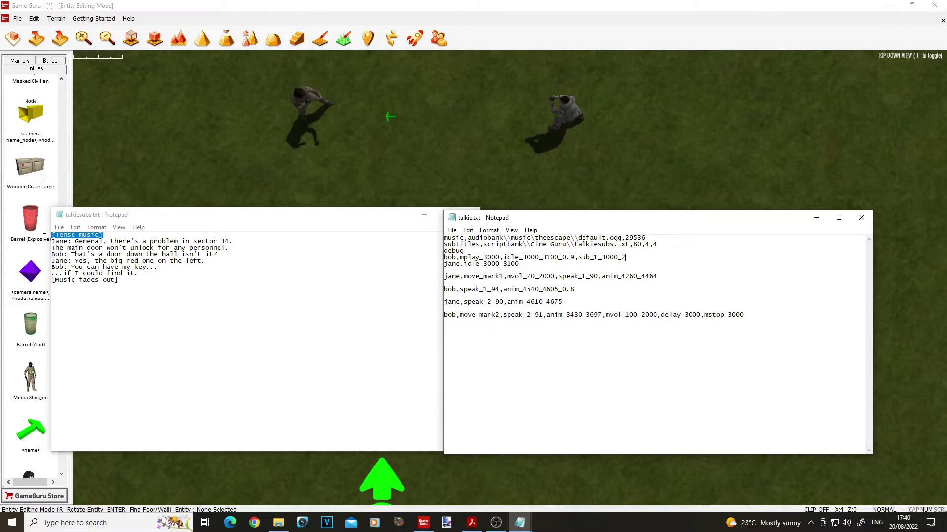
click(633, 259)
text(_11)
drag(637, 257, 628, 257)
click(452, 231)
click(467, 275)
Run the level test again, move through the trigger zone to check the opening subtitle, and return to the editor
click(419, 41)
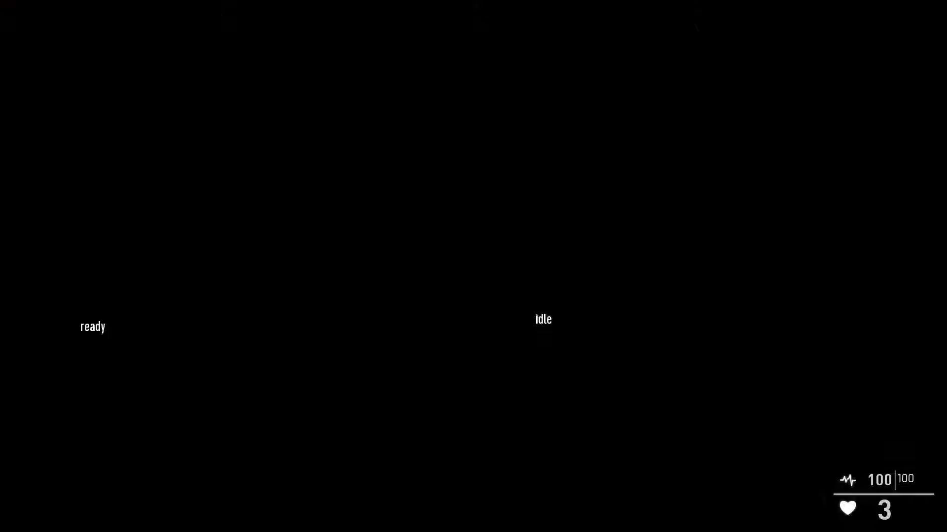
key(w)
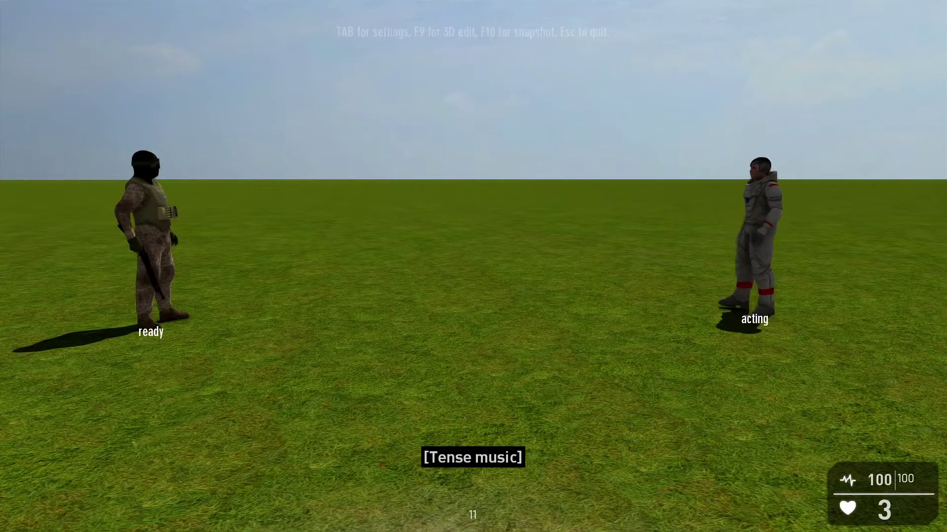
key(s)
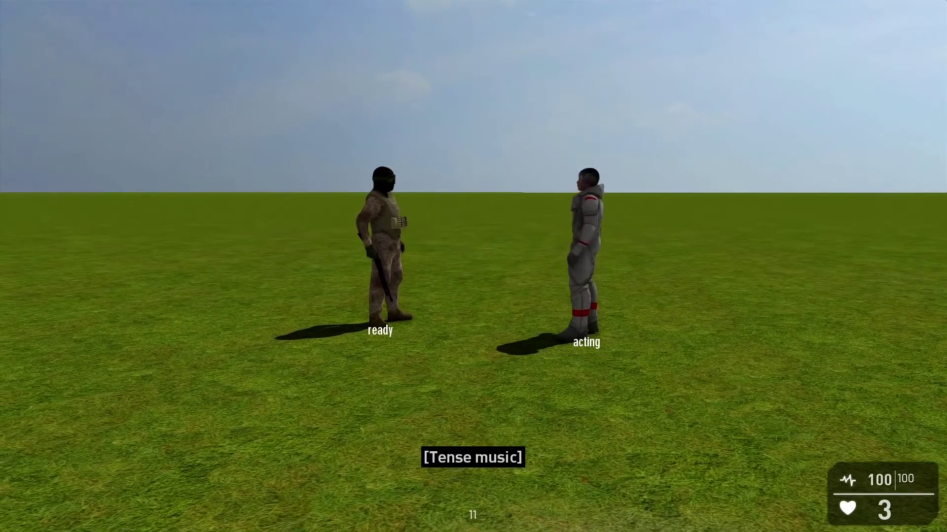
key(w)
key(s)
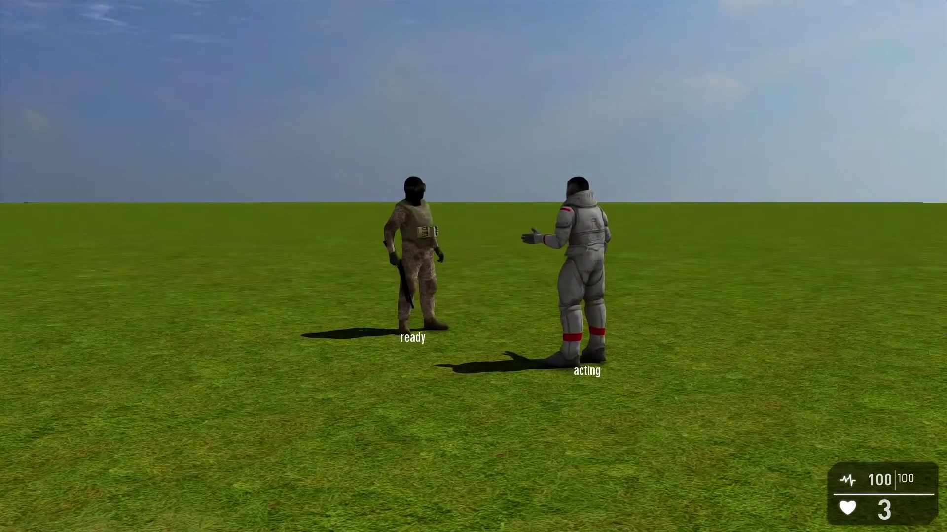
key(Escape)
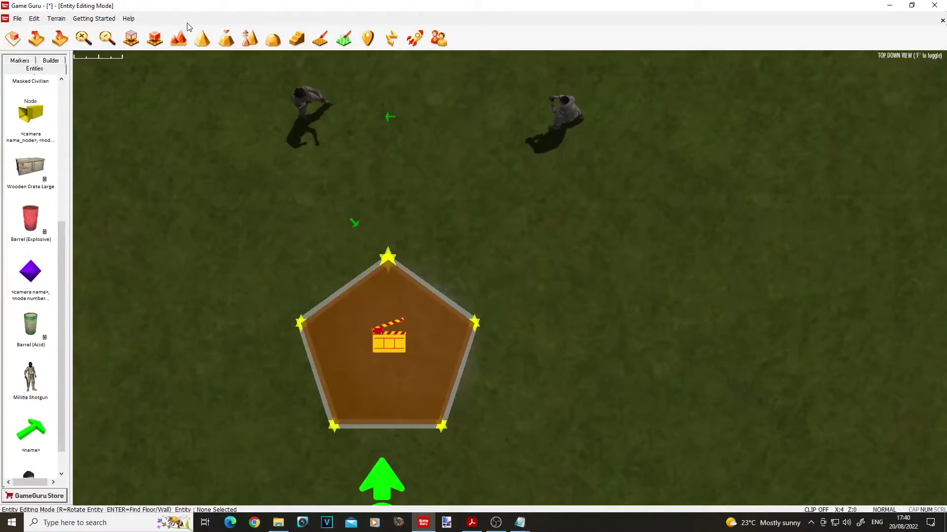
Bring talkie.txt back over the scene, reposition its window and add a comma after "speak_1_90" in jane's move_mark1 line
click(472, 523)
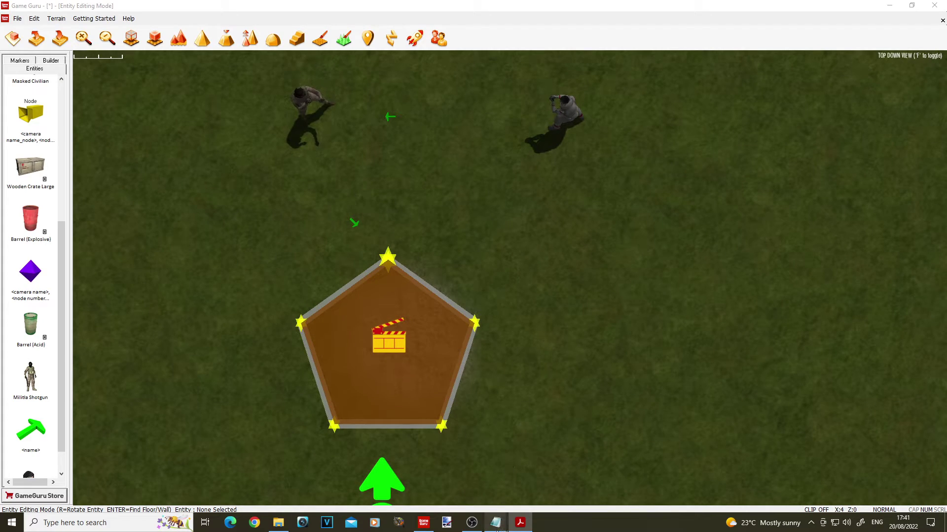
mouse_move(495, 523)
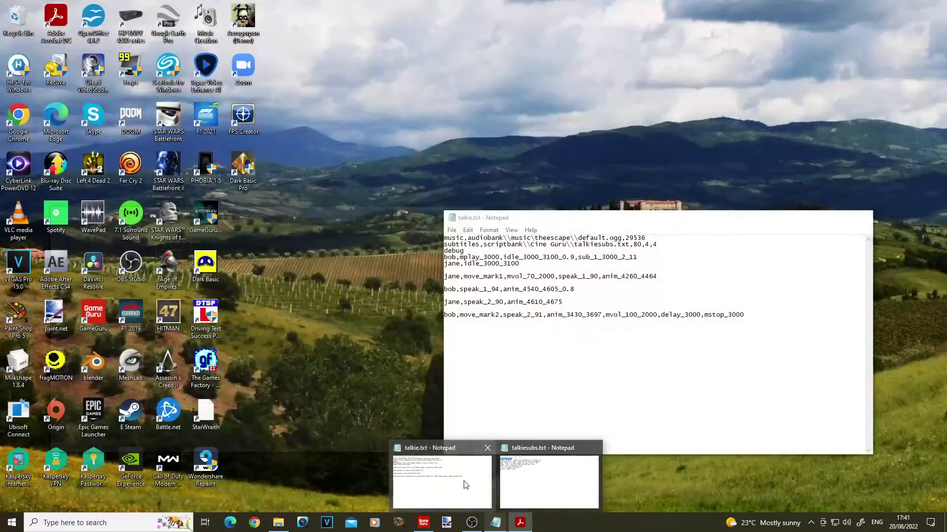
click(442, 480)
drag(642, 220, 708, 174)
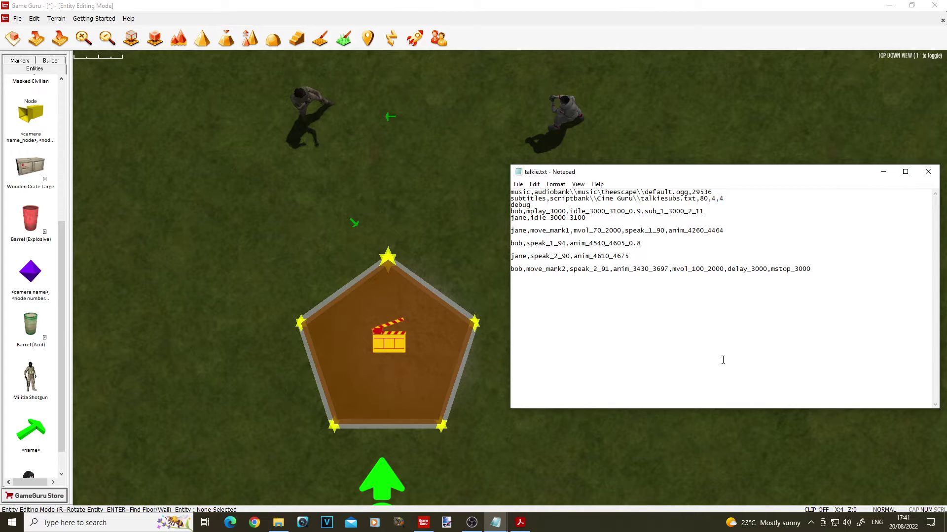
text(,)
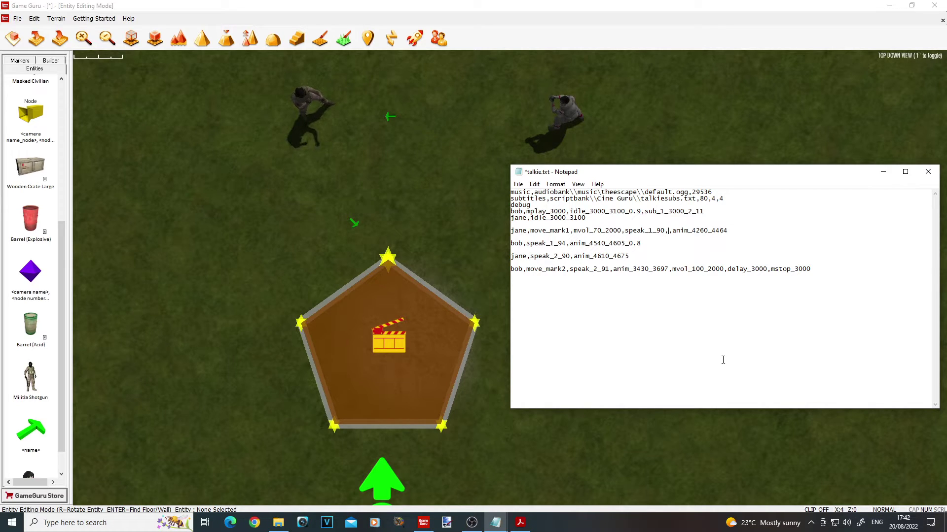
Show talkiesubs.txt beside talkie.txt and highlight Jane's opening two subtitle lines about the problem in sector 34
mouse_move(496, 523)
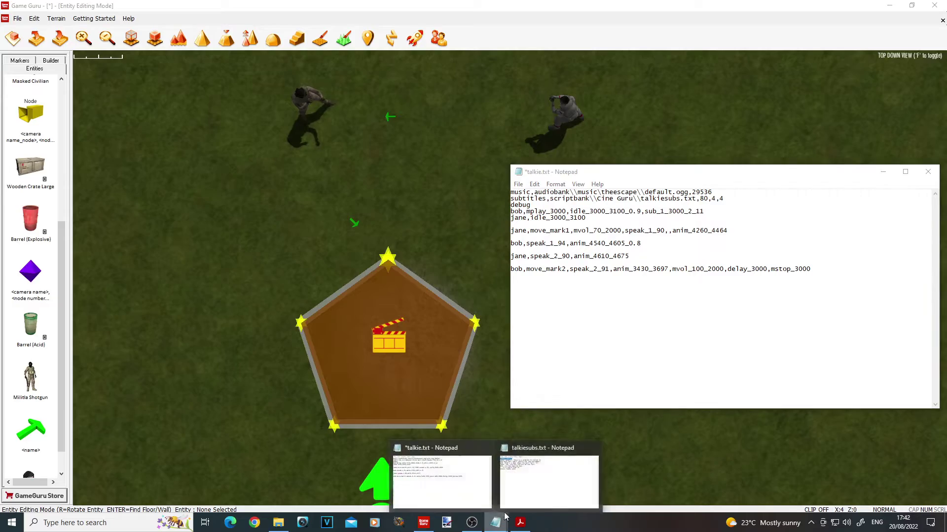
mouse_move(463, 475)
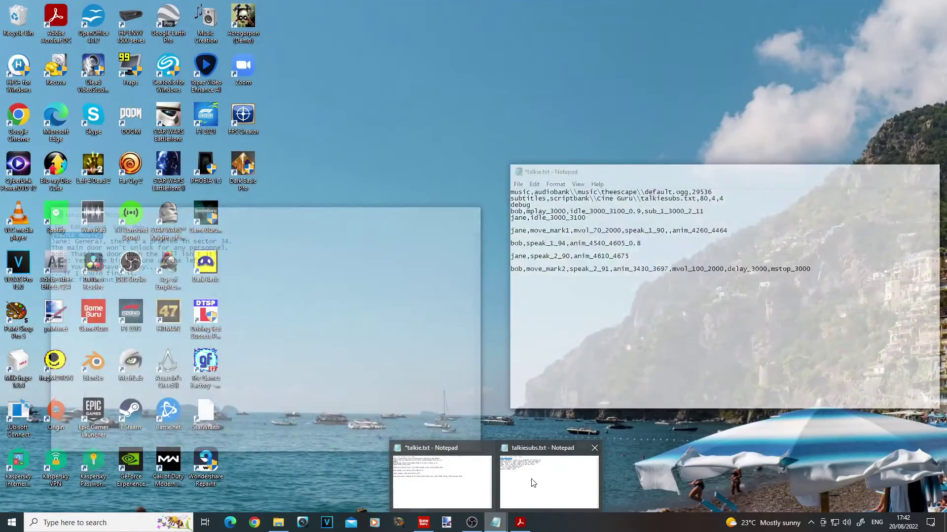
click(532, 478)
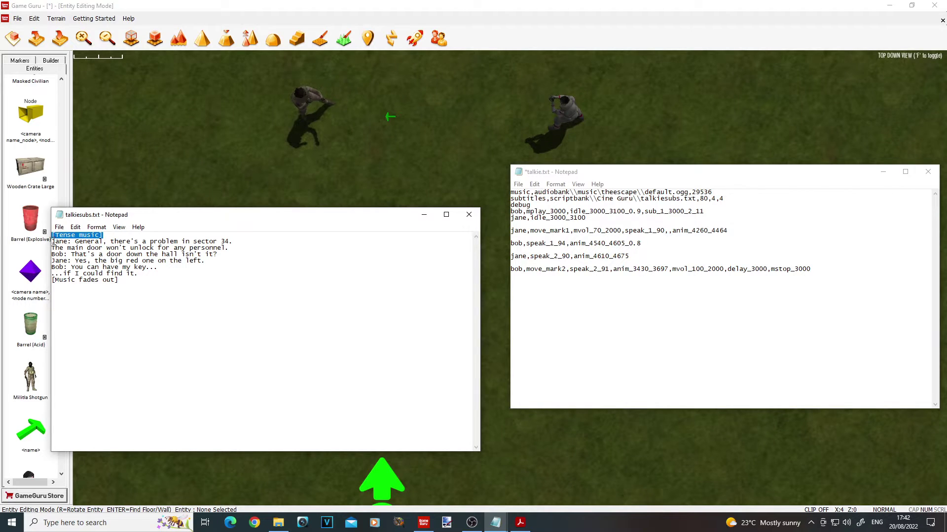
drag(52, 241, 241, 250)
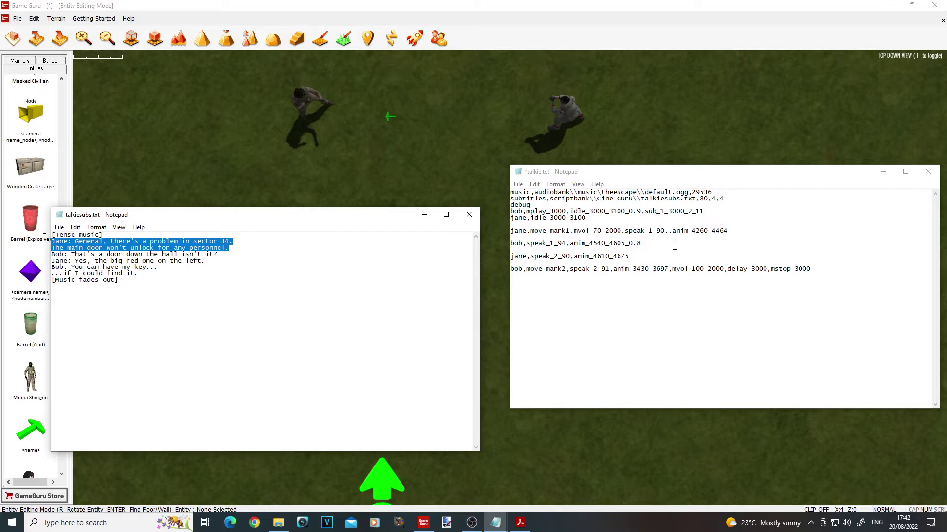
Insert the subtitle entry "sub_2_6000_1_35" after "speak_1_90" in jane's move_mark1 line of talkie.txt
click(669, 230)
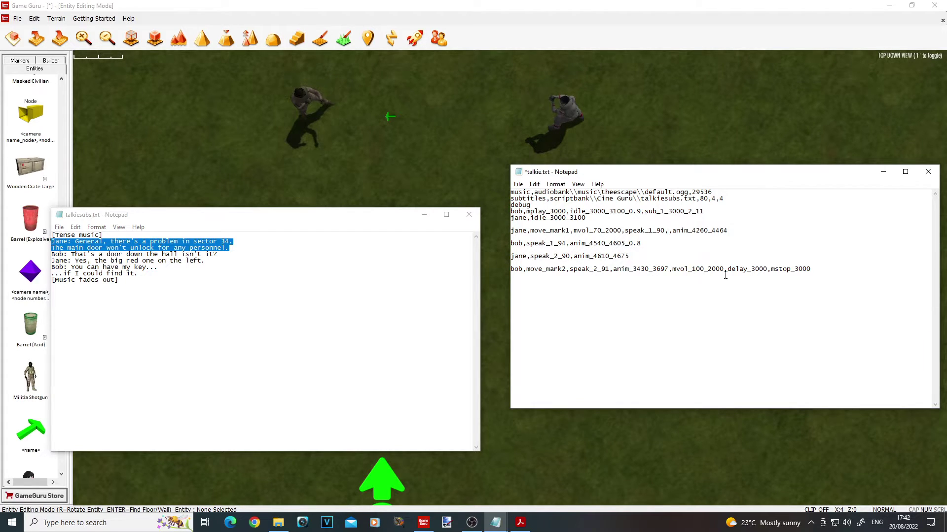
drag(661, 178, 632, 199)
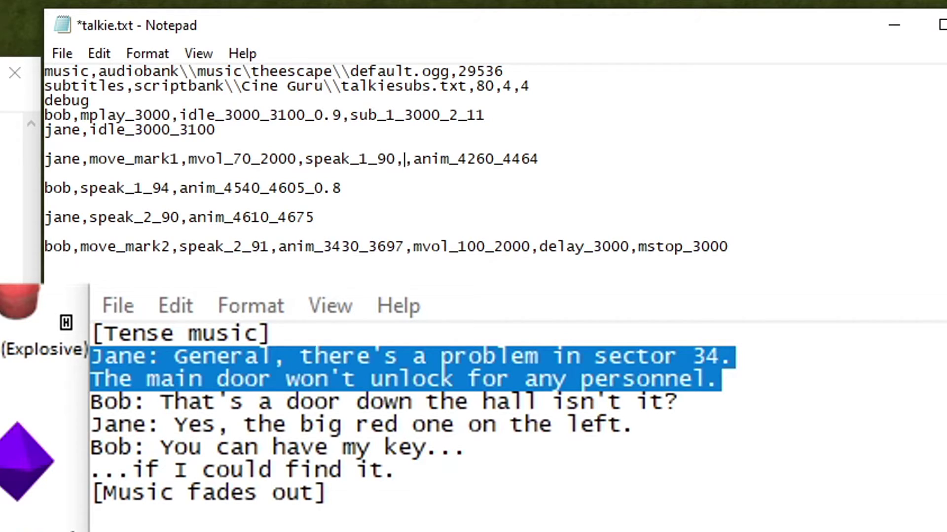
text(sub_)
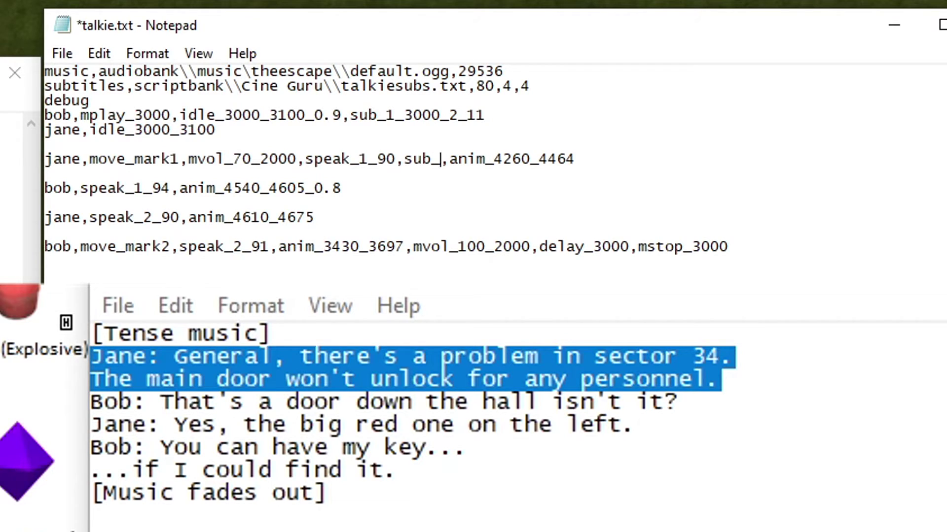
text(2)
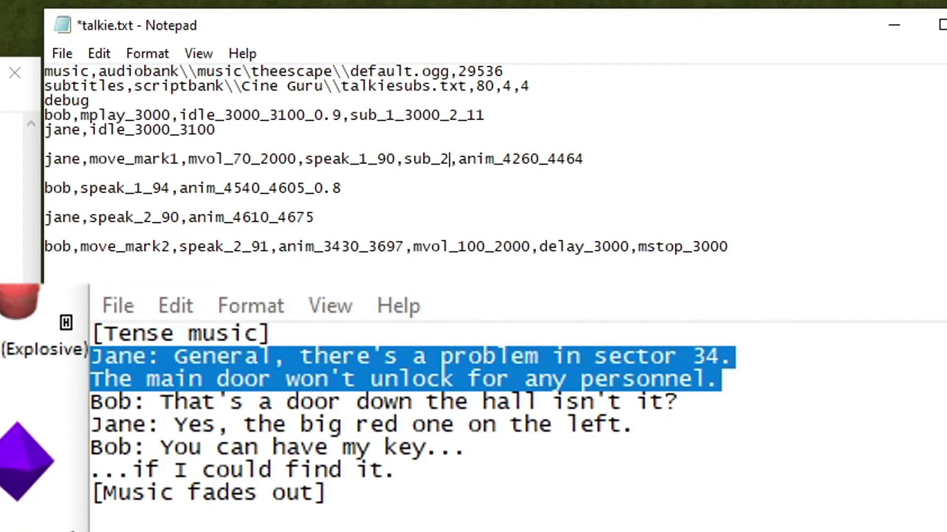
text(_)
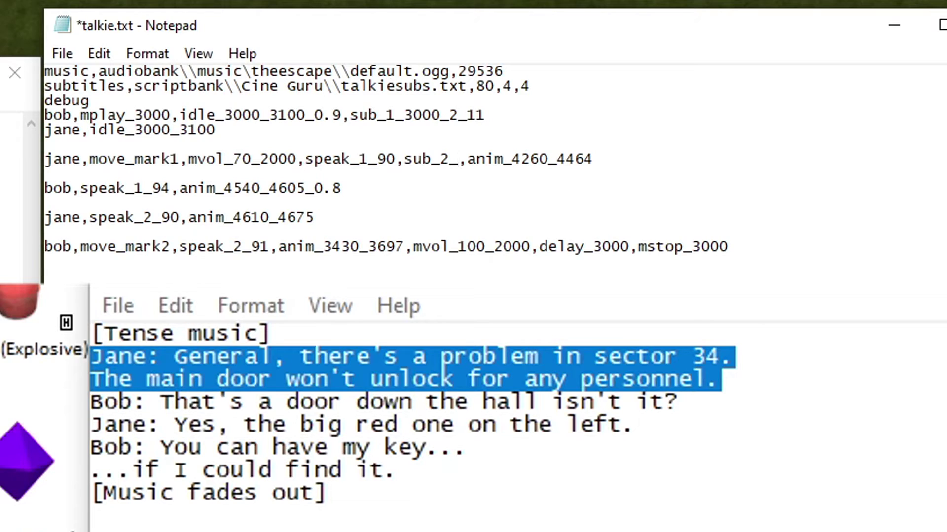
text(6000)
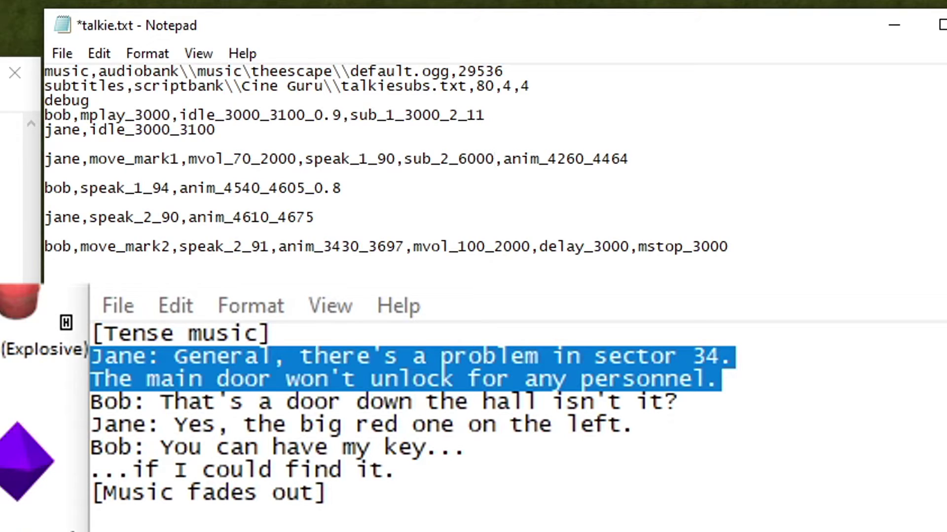
text(_)
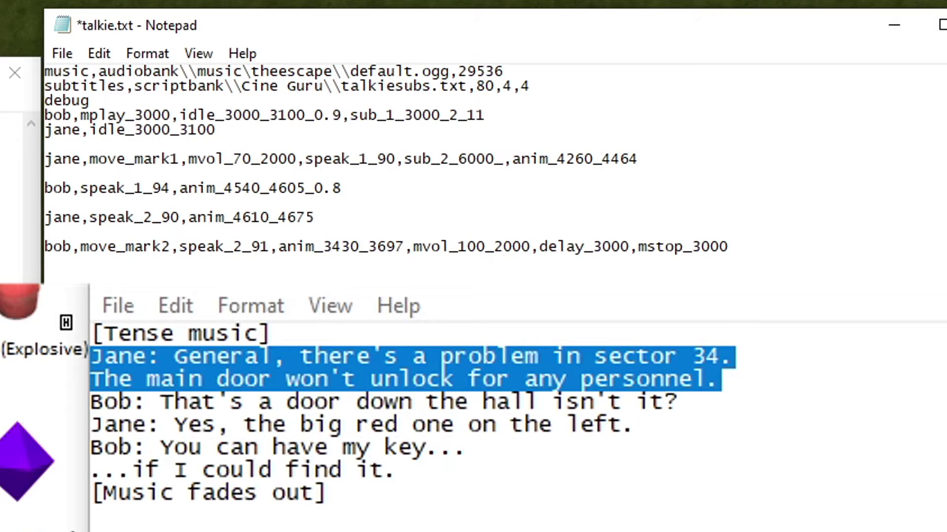
text(1_)
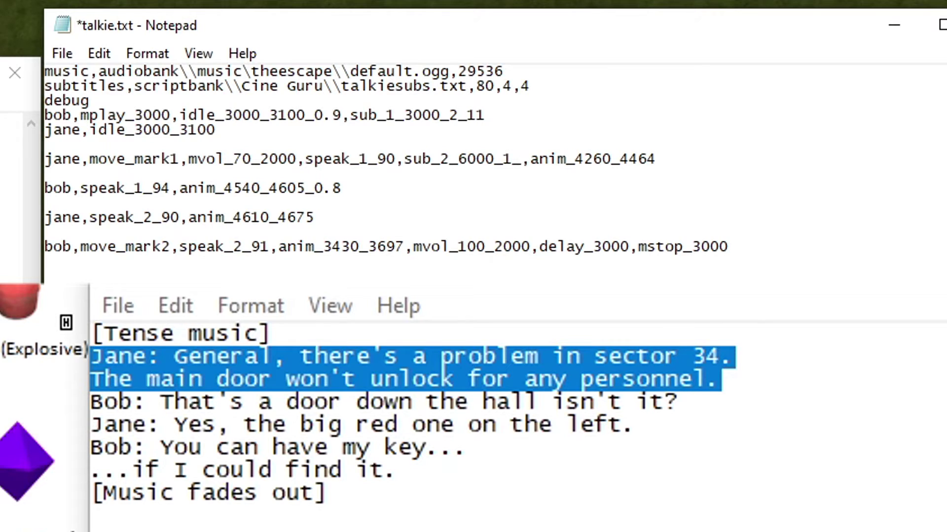
text(35)
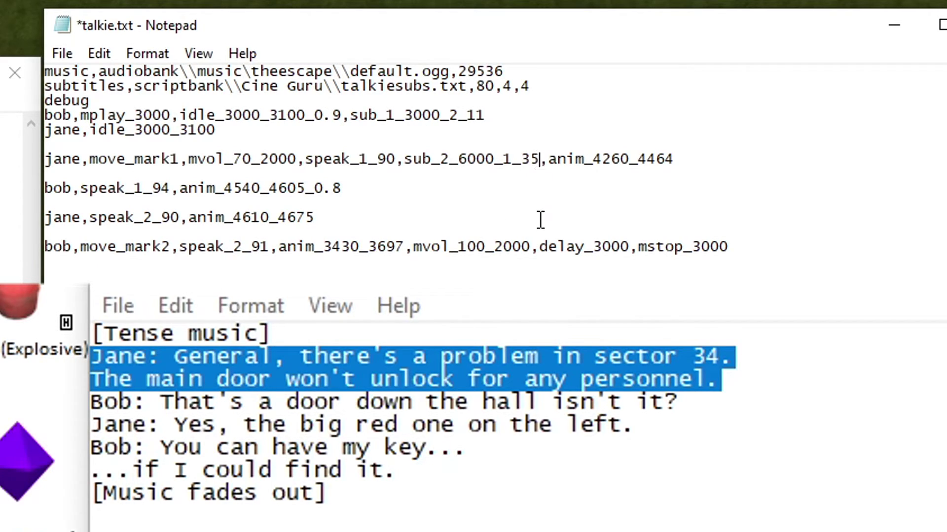
Add "sub_3_6000_2_35.5" after the sub_2 entry in jane's move_mark1 line and save talkie.txt
click(542, 159)
text(,sub_)
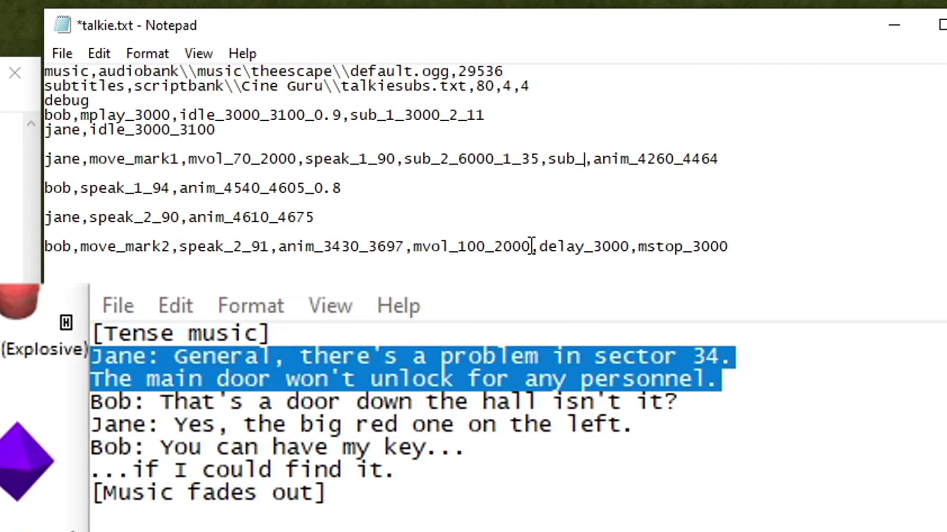
text(3_)
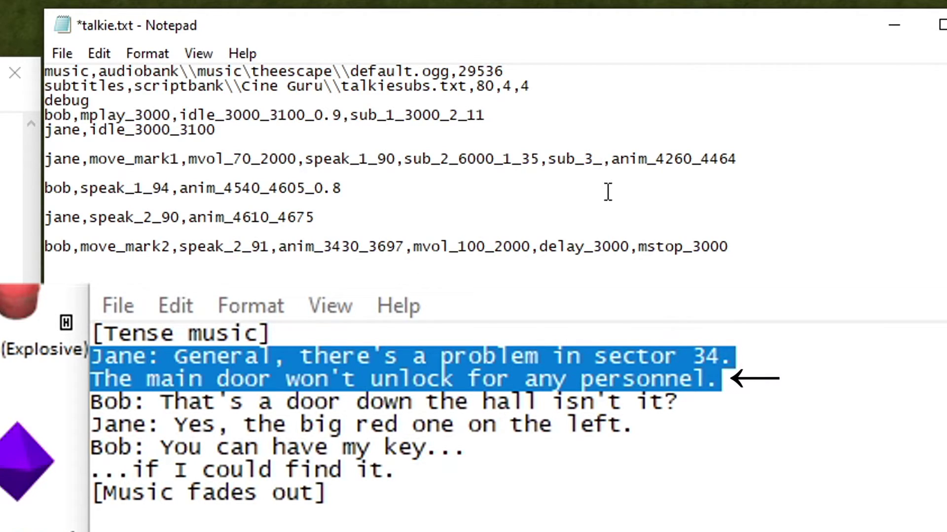
text(6000)
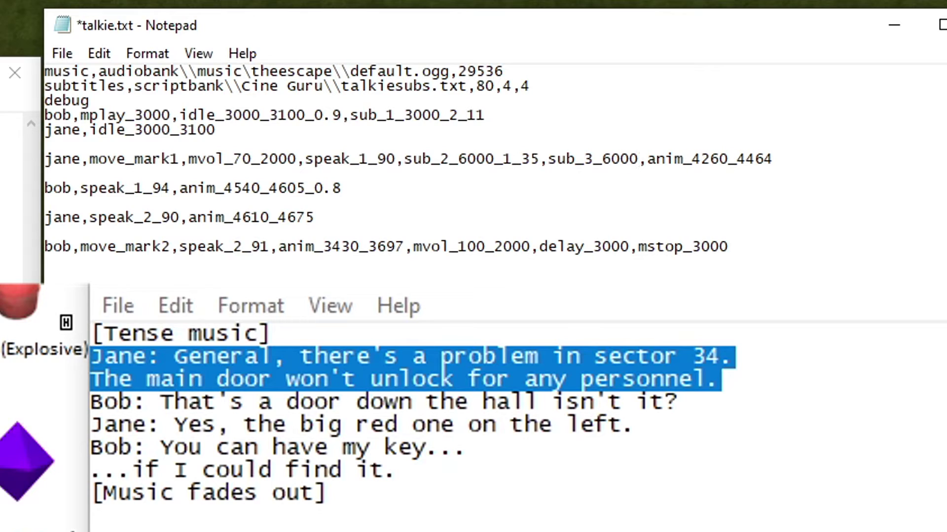
text(_2)
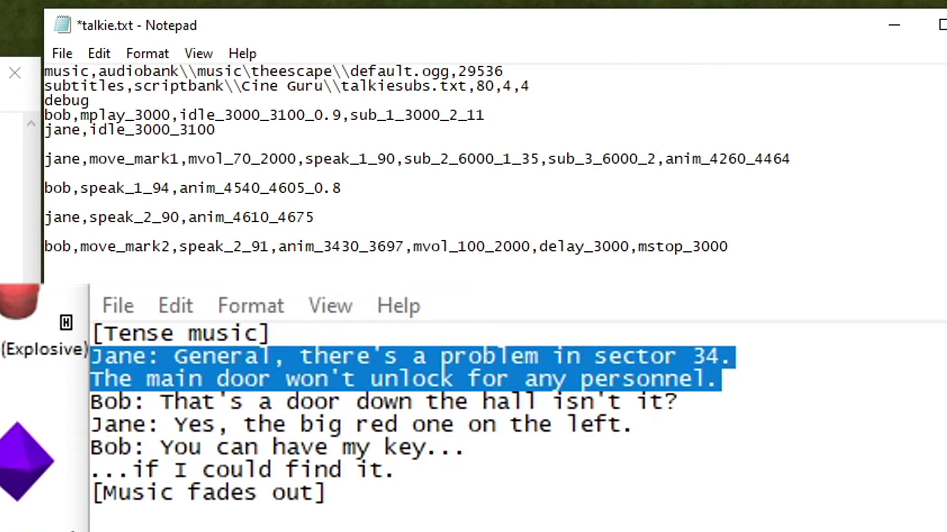
text(_)
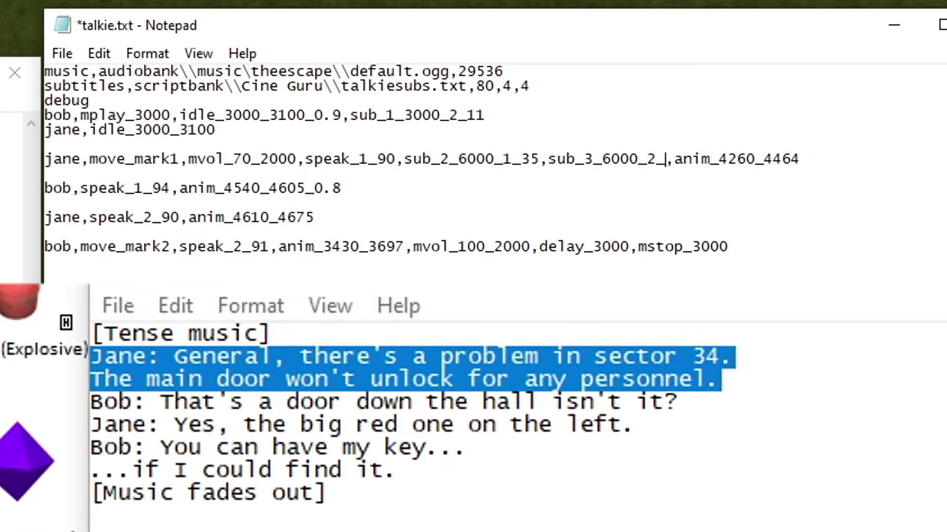
text(35.5)
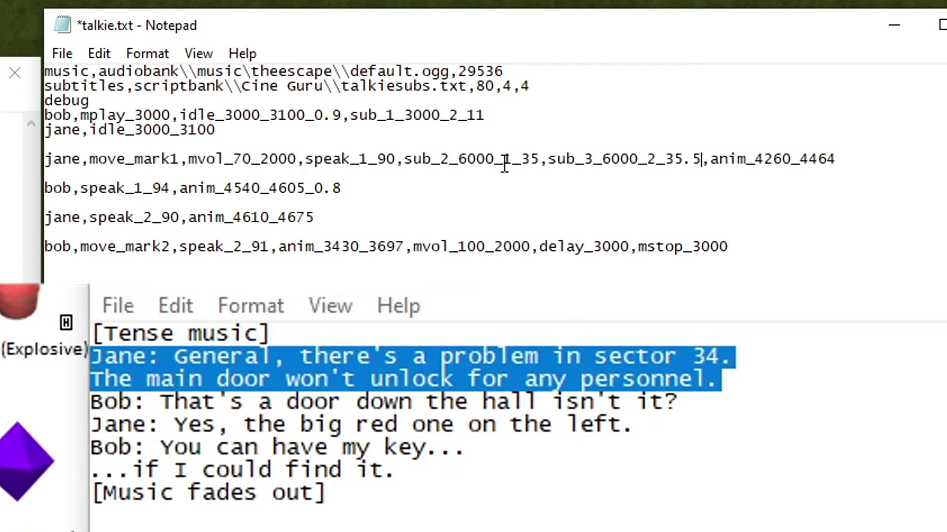
click(62, 53)
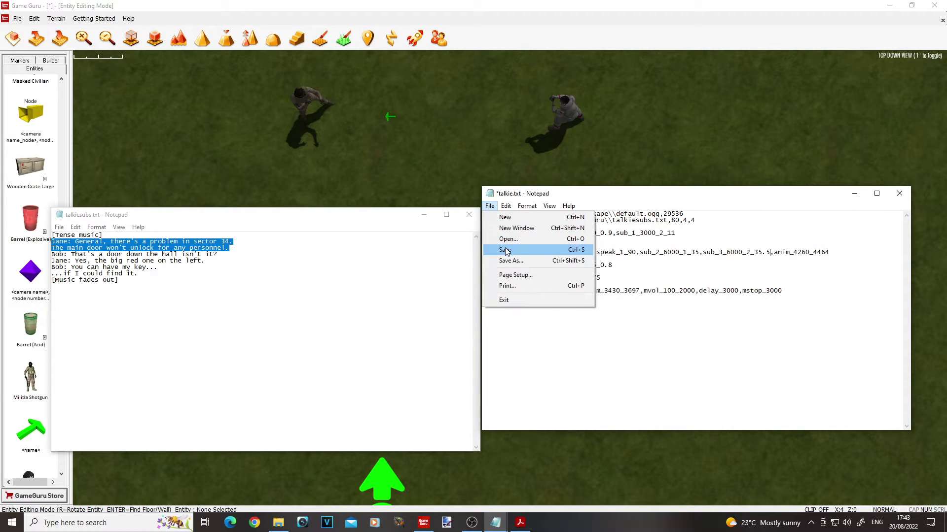
click(505, 251)
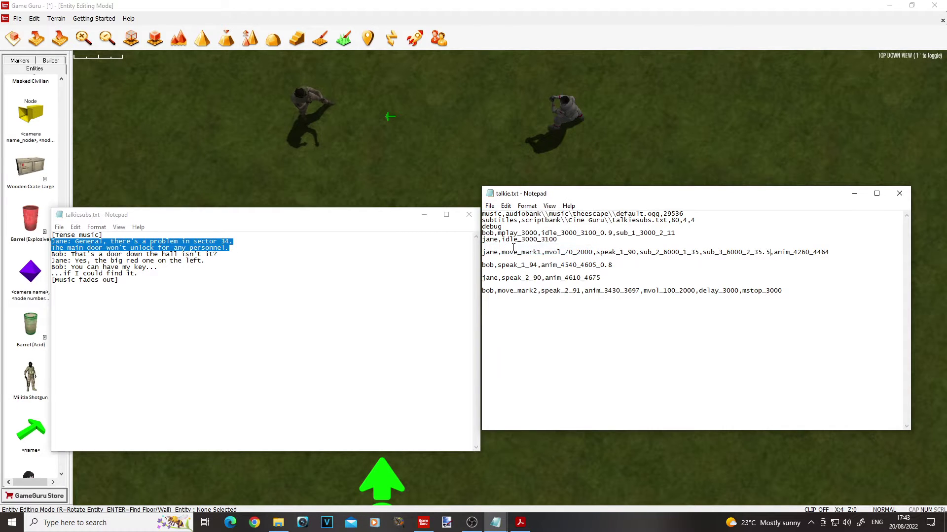
Run the level test, move through the trigger zone to check Jane's two opening subtitles, and return to the editor
click(415, 39)
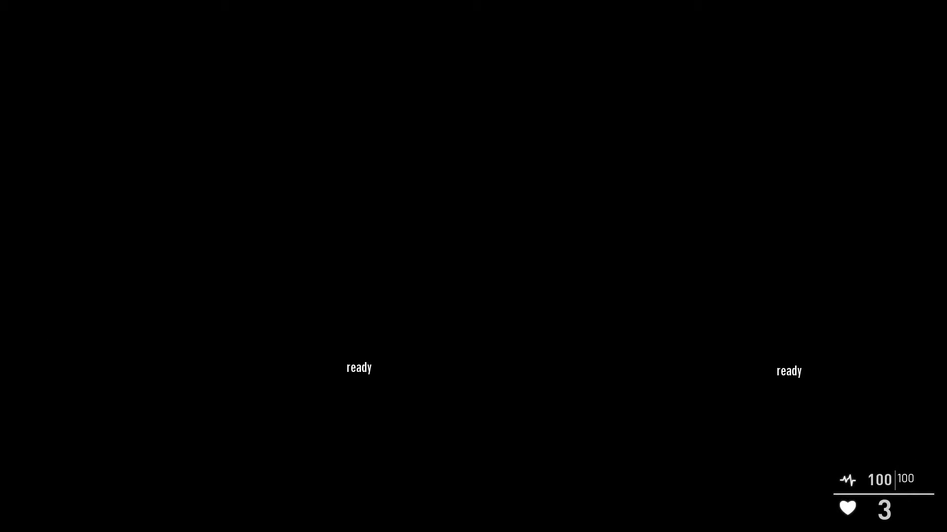
key(w)
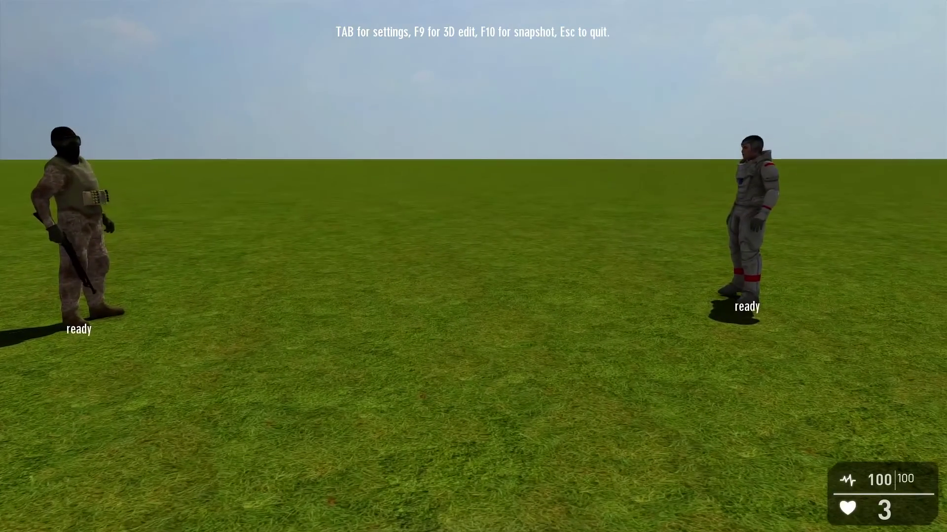
key(s)
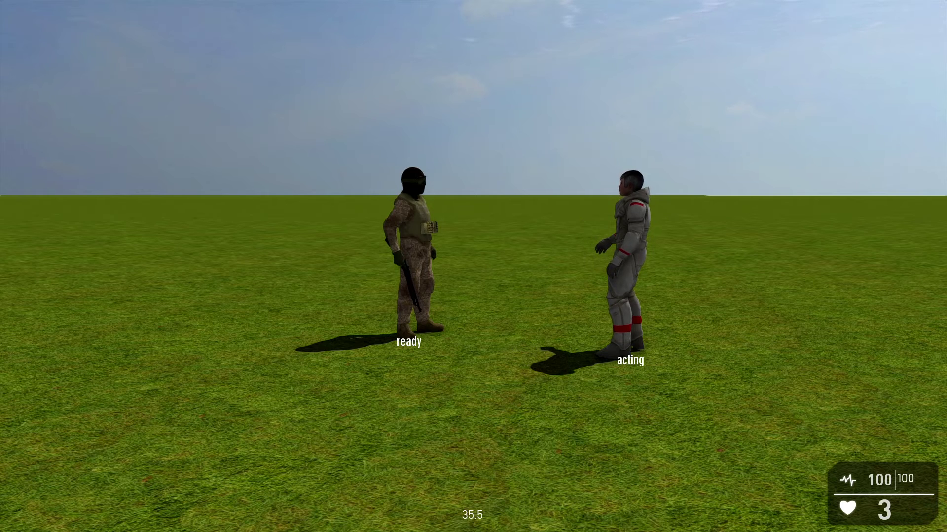
key(Escape)
Bring up talkiesubs.txt and talkie.txt and insert "sub_4_4000_2_30," before "anim_4540_4605_0.8" in bob's speak_1_94 line
mouse_move(495, 522)
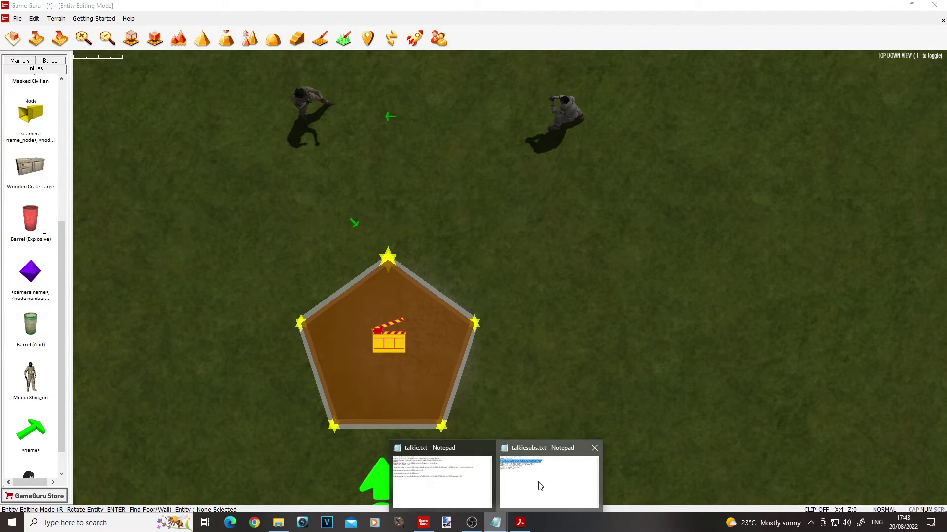
click(539, 483)
click(431, 483)
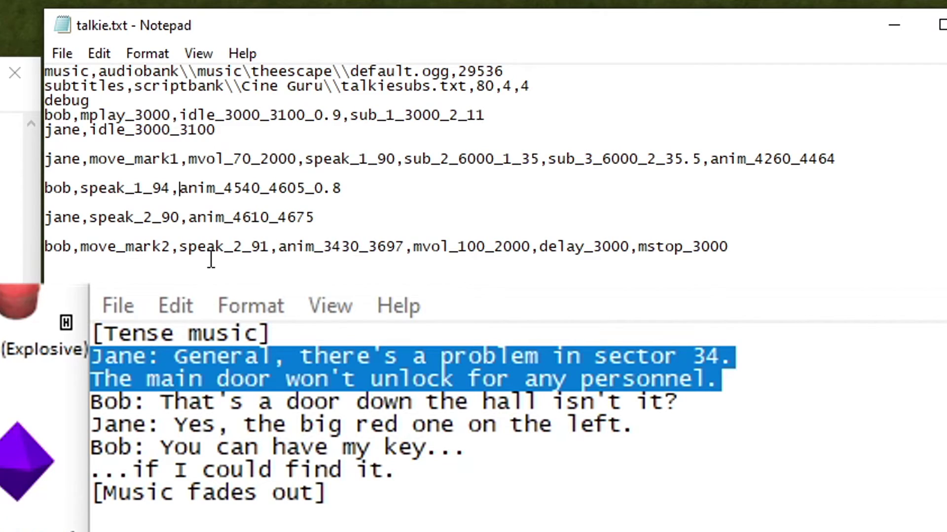
click(178, 188)
text(sub_)
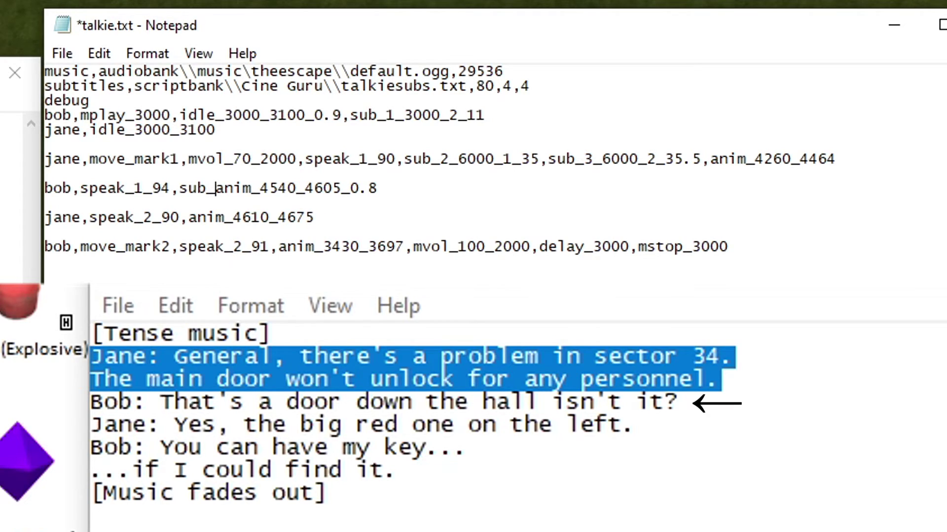
text(4)
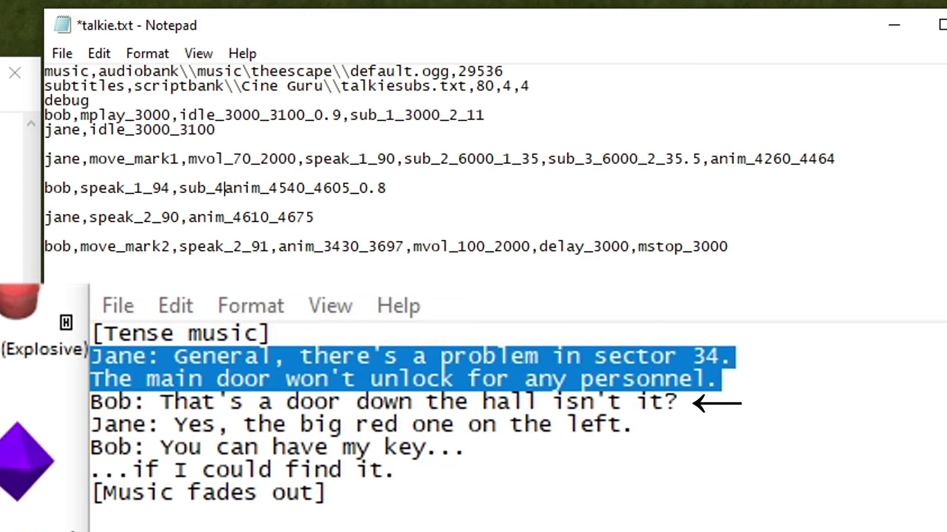
text(_)
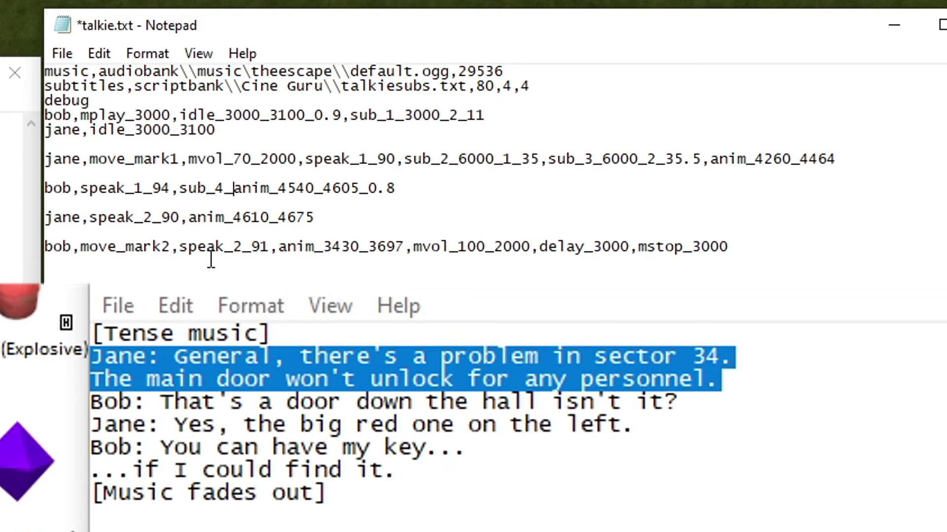
text(4000_)
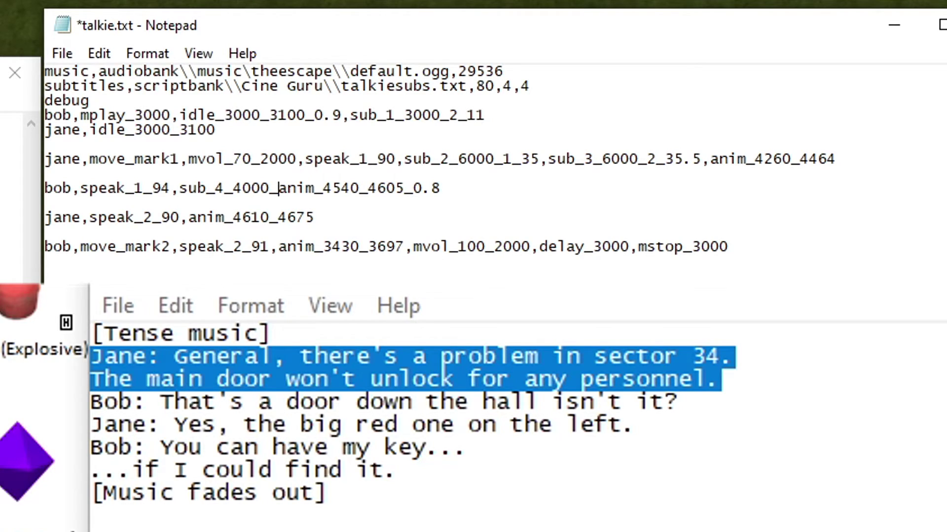
text(2_)
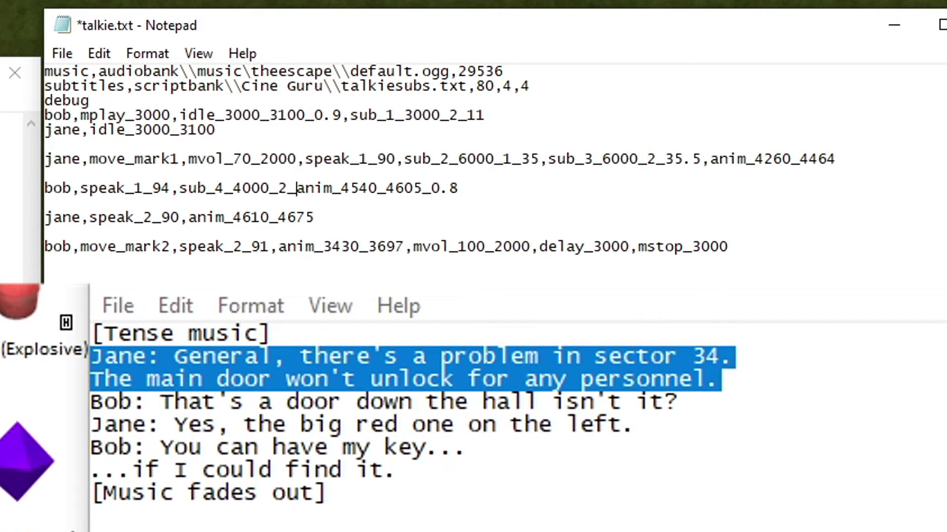
text(30,)
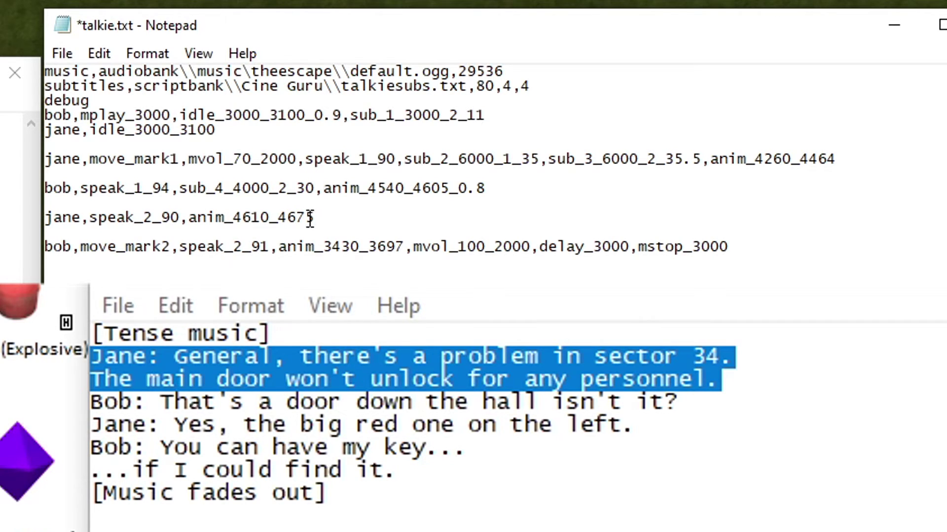
Insert "sub_5_3500_2_28," before "anim_4610_4675" in jane's speak_2_90 line of talkie.txt
click(189, 217)
text(sub_5)
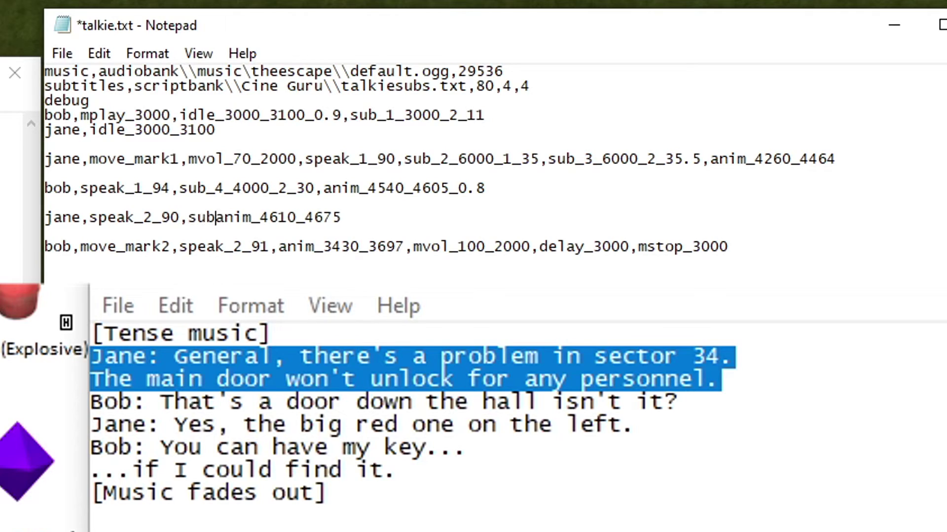
text(_)
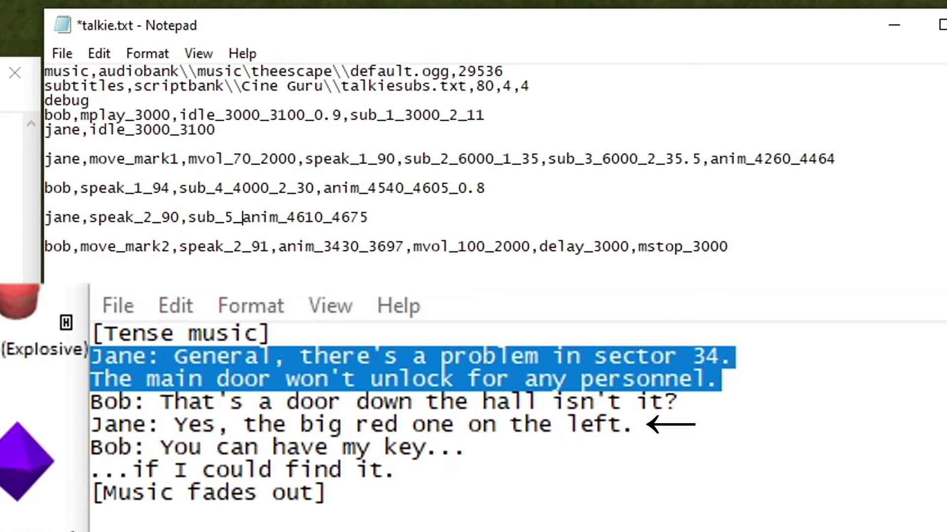
text(3500)
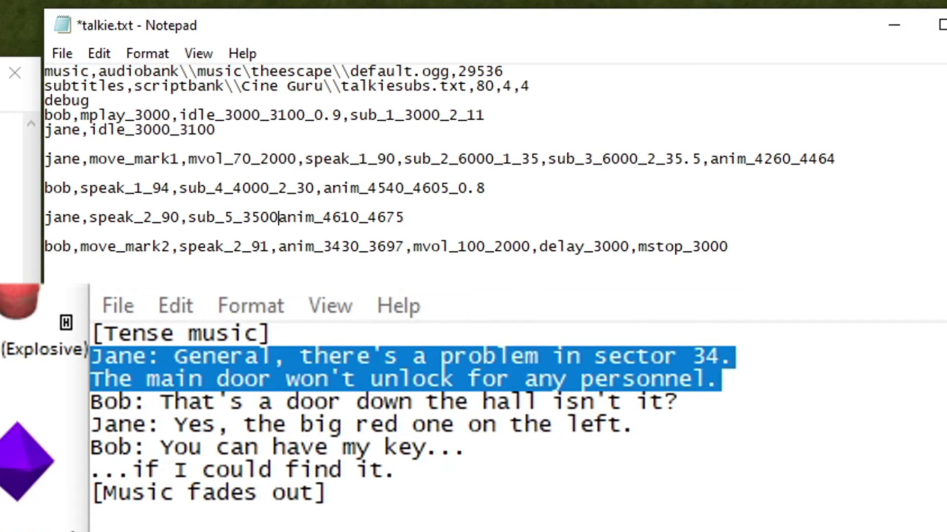
text(,)
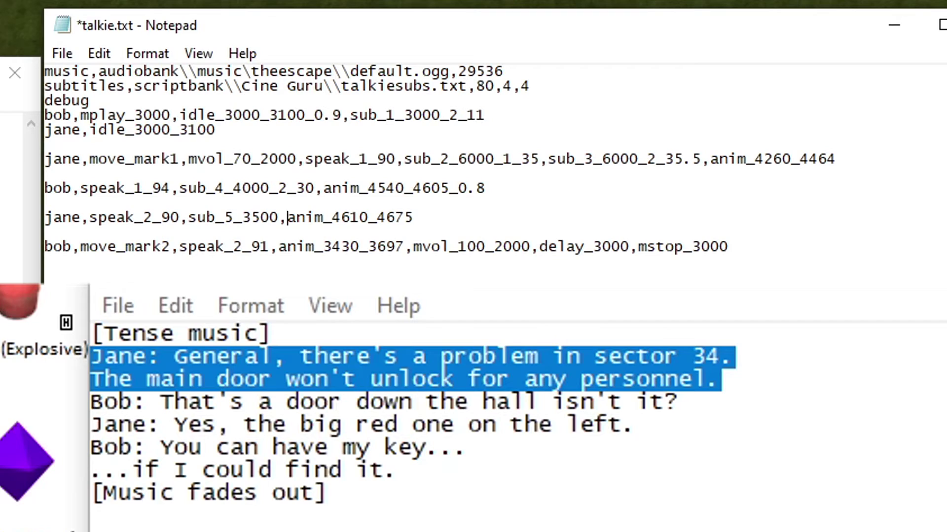
key(BackSpace)
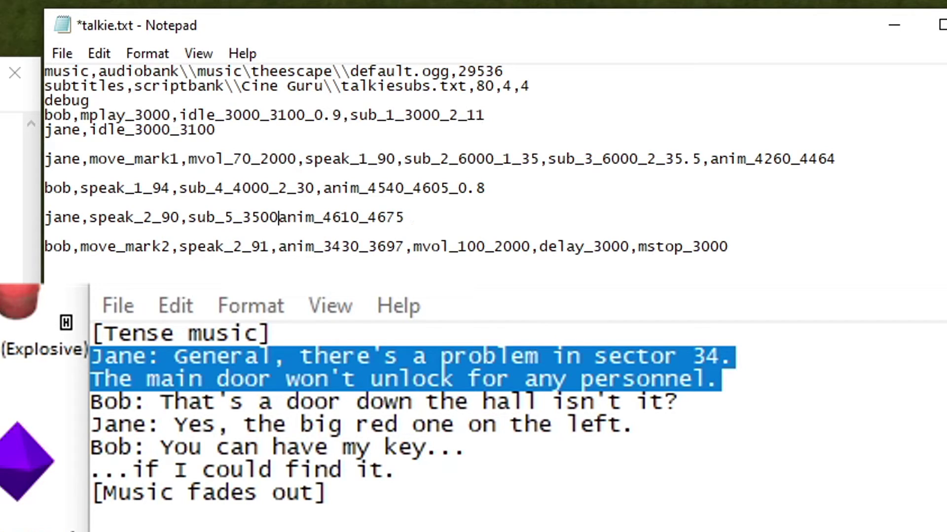
text(_2_)
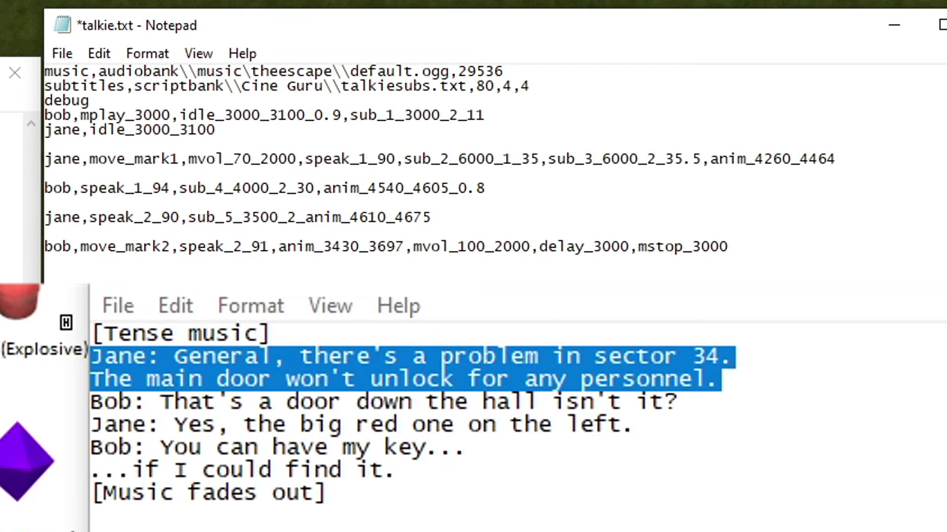
text(28,)
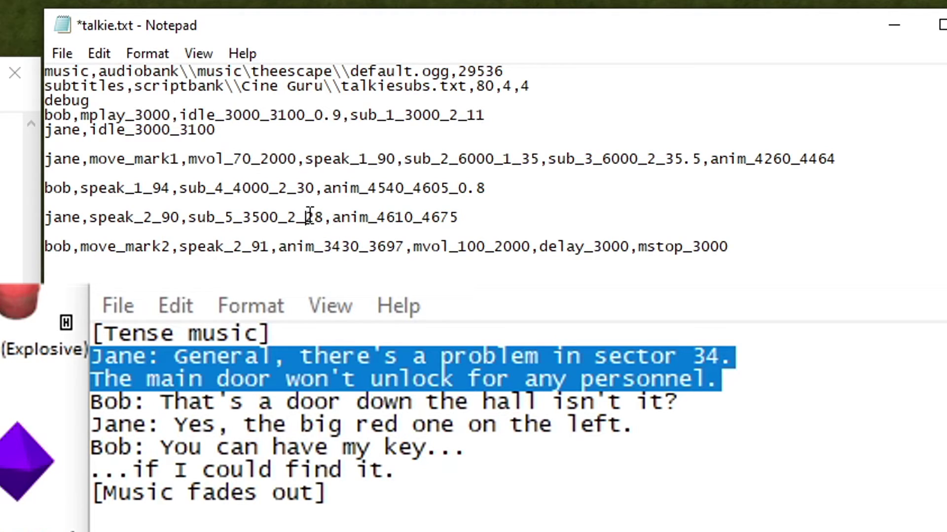
Insert "sub_6_5000_1_22," before "anim_3430_3697" in bob's move_mark2 line of talkie.txt
drag(304, 218, 324, 217)
click(325, 245)
click(287, 245)
text(sub_)
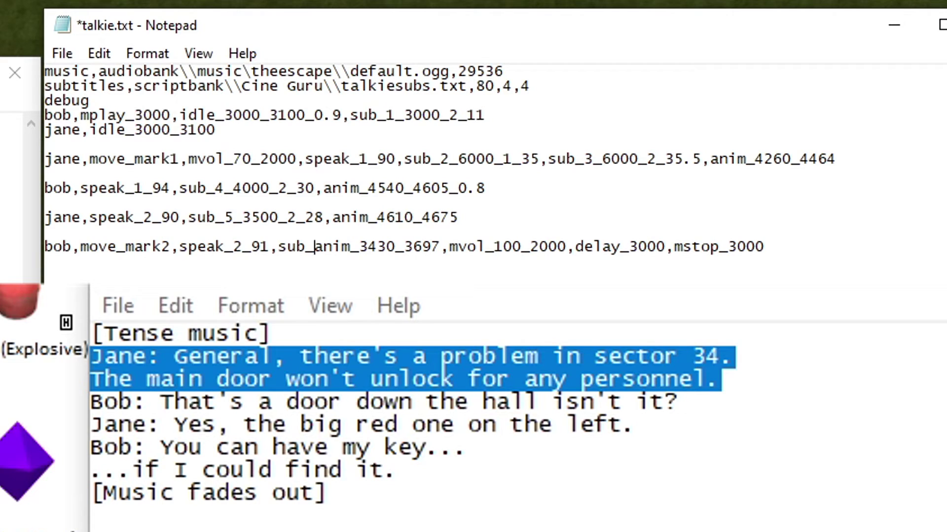
text(6)
text(_5000)
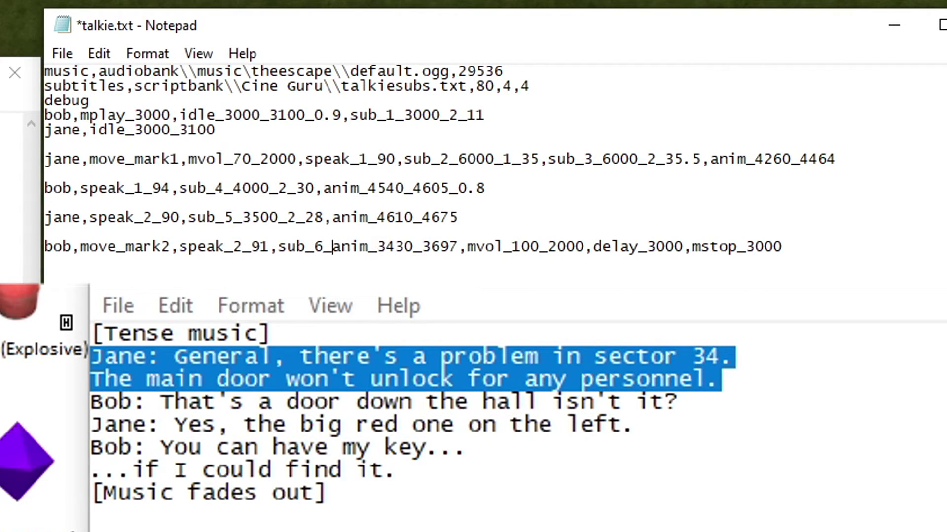
text(_)
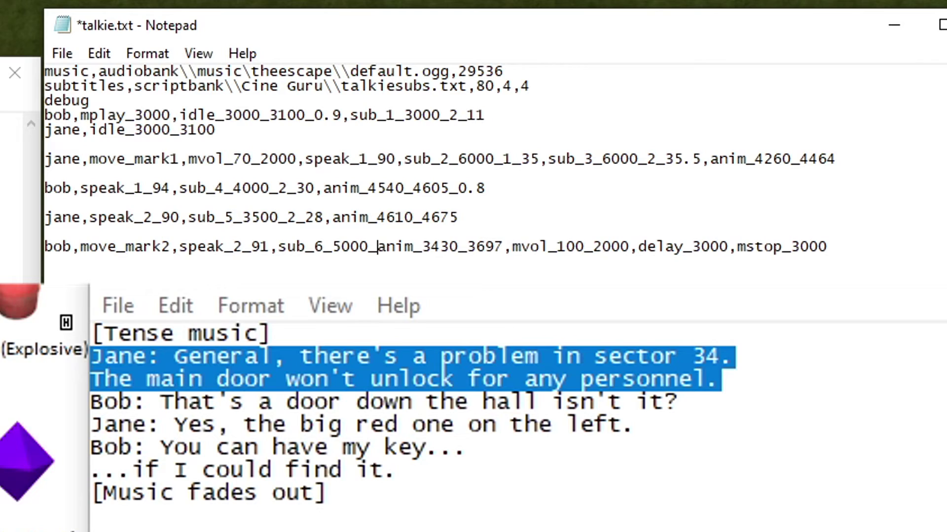
text(1)
text(_22)
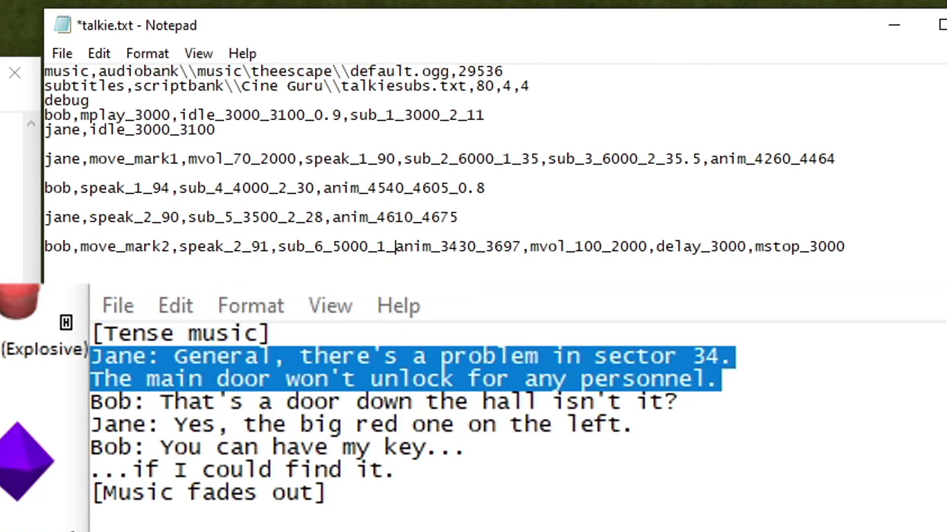
text(,)
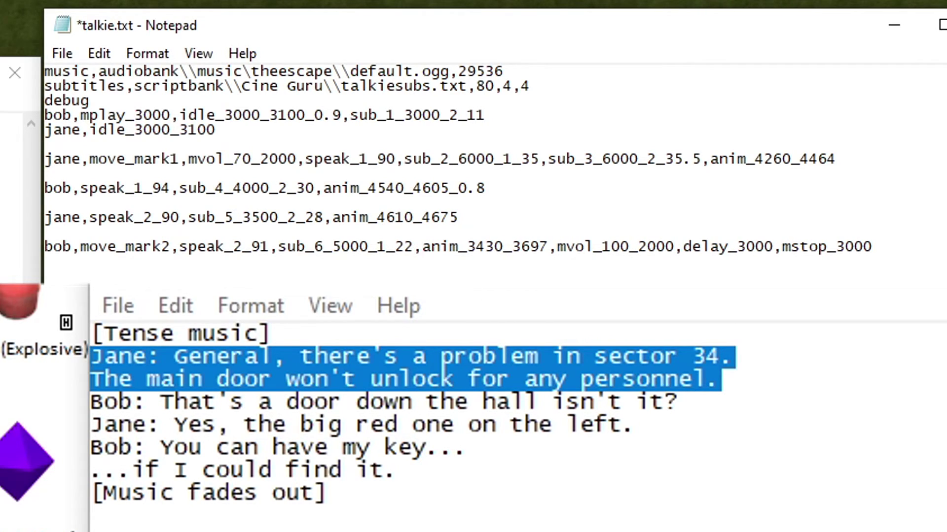
Insert "sub_7_5000_2_15," right after the sub_6 entry in bob's move_mark2 line
text(sub)
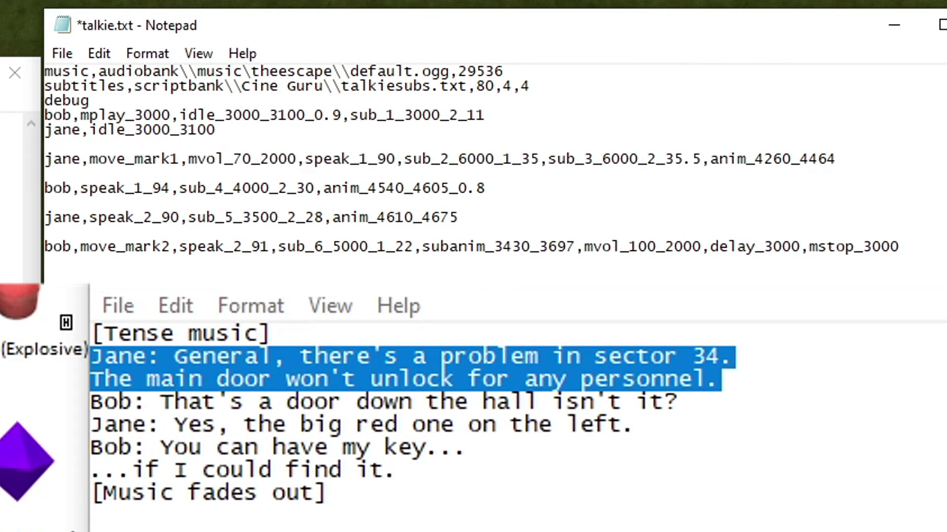
text(_7)
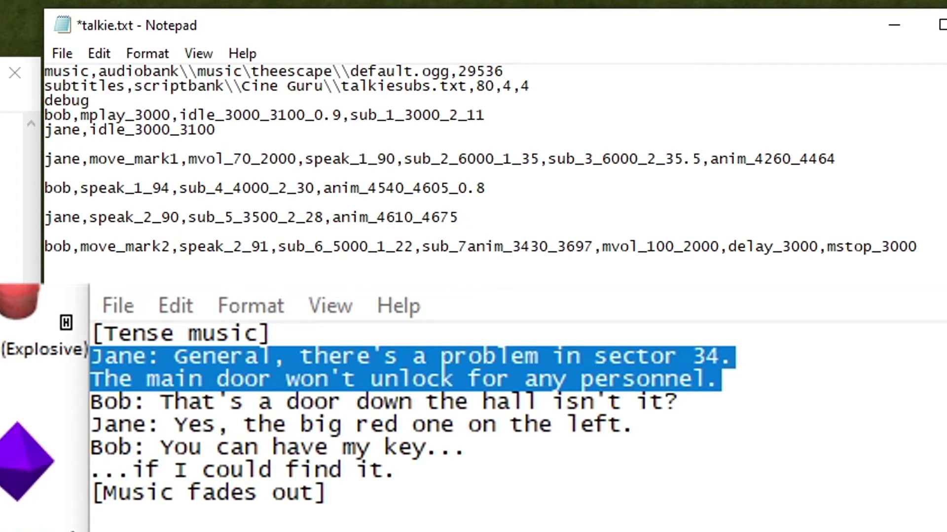
text(_5000)
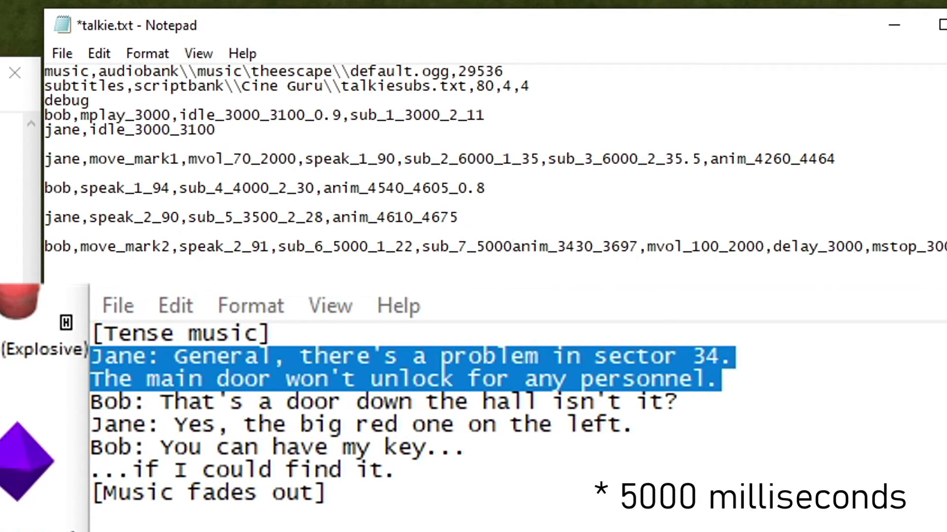
text(_2)
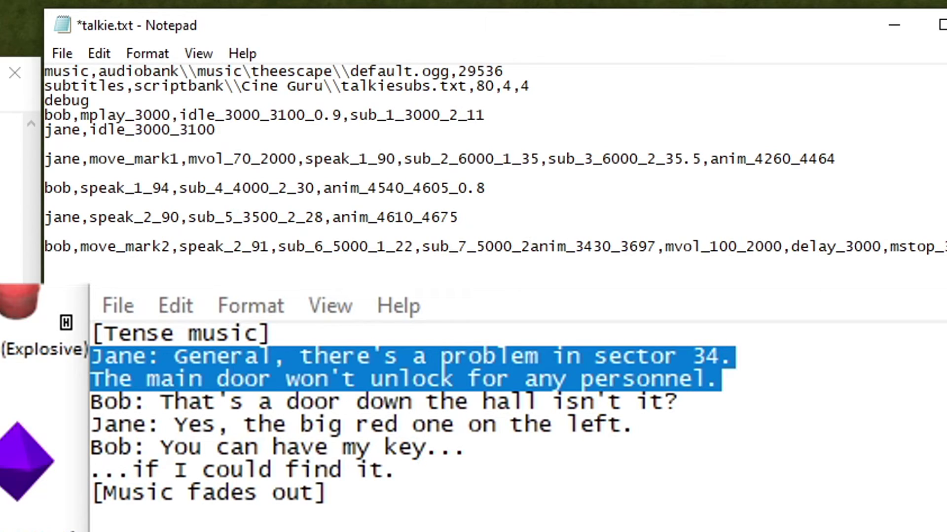
text(_15)
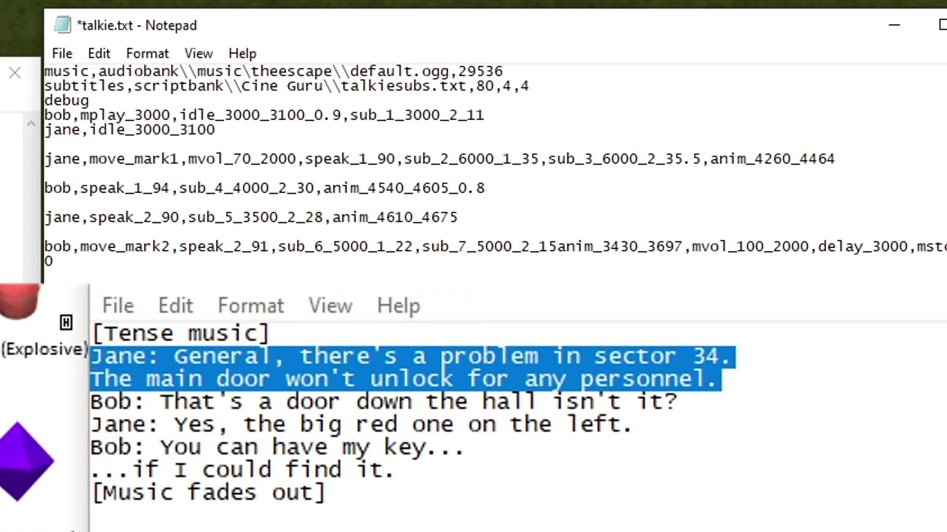
text(,)
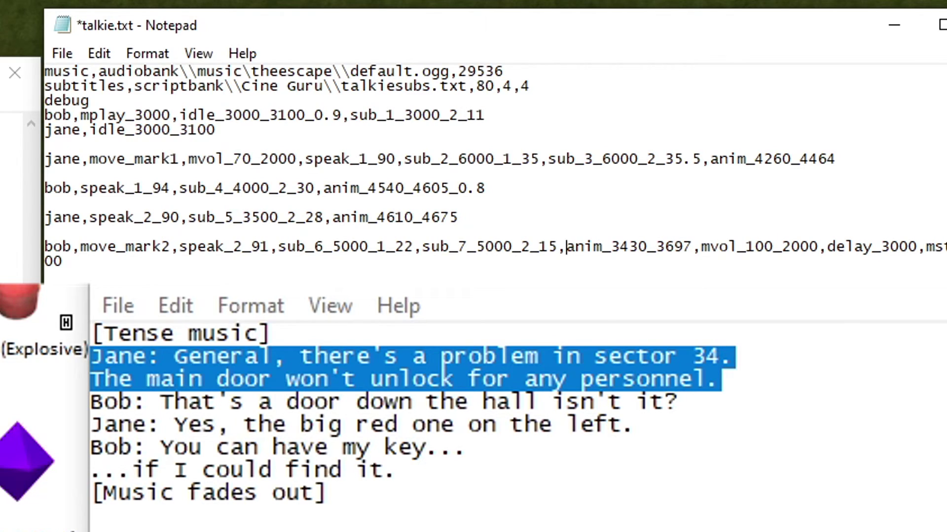
Append ",sub_8_3000_2_14" to the end of bob's move_mark2 line for the "[Music fades out]" subtitle and save talkie.txt
drag(371, 500, 90, 493)
click(223, 278)
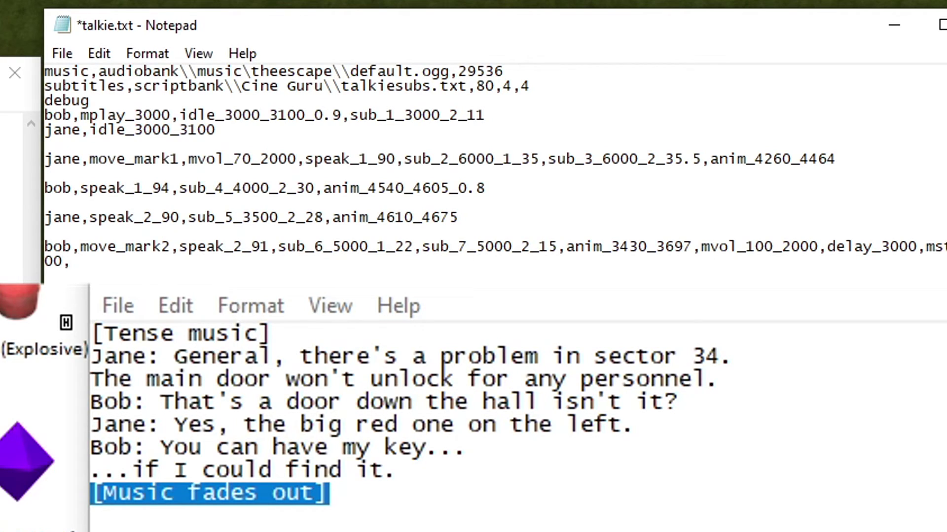
text(,sub_8_300)
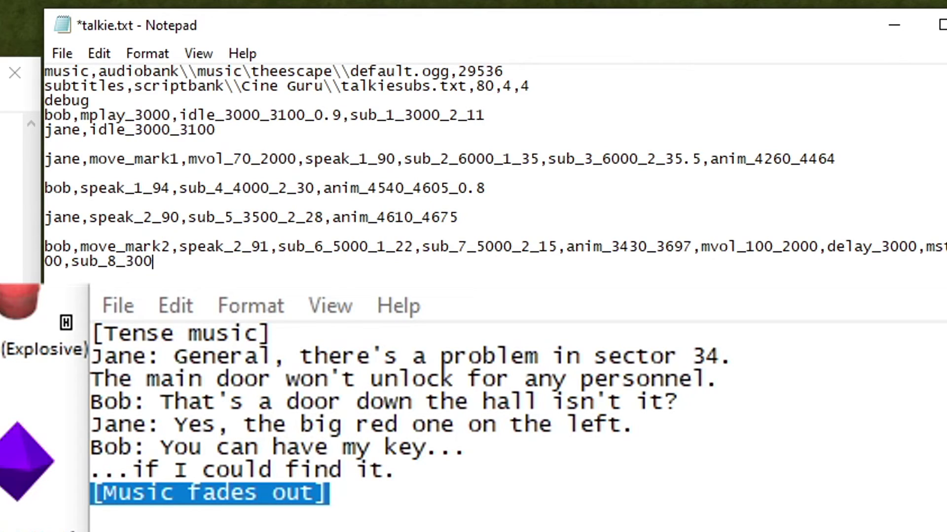
text(0_2_14)
click(59, 58)
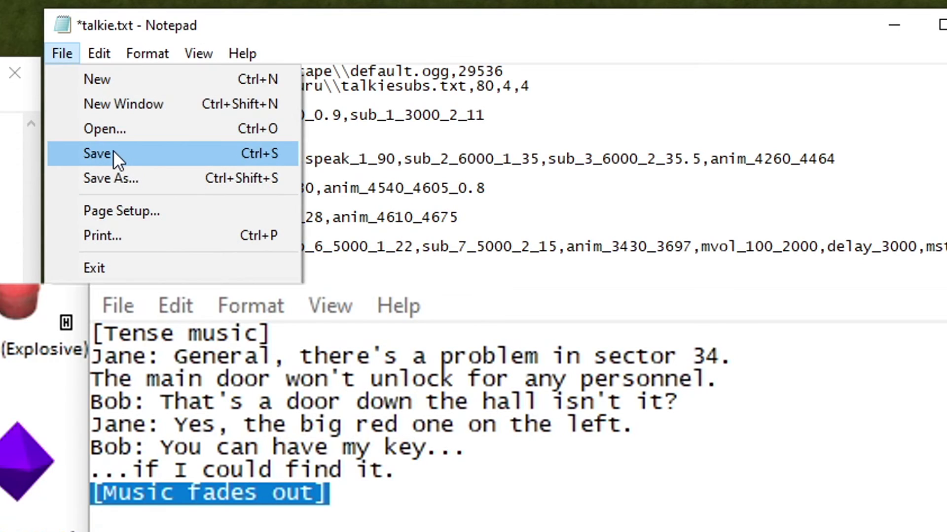
click(114, 153)
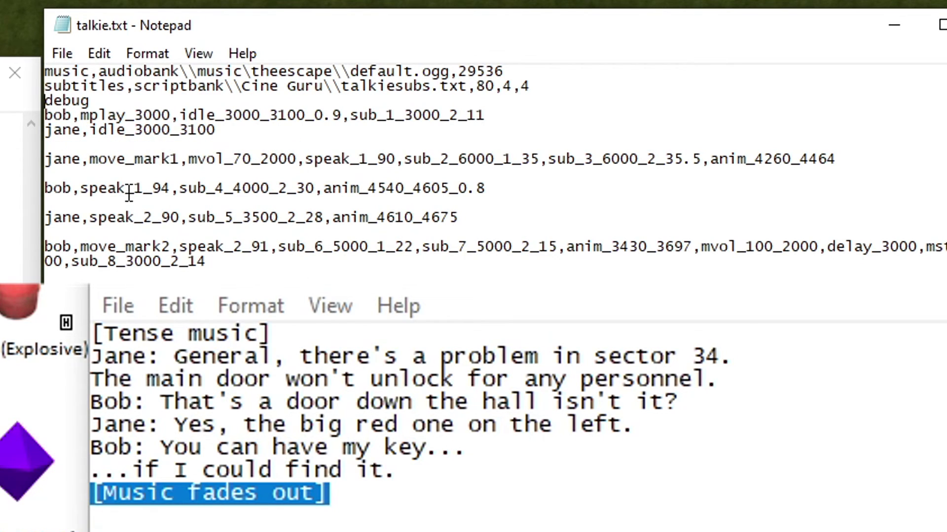
Comment out the debug line in talkie.txt with "--" and save the file
text(--)
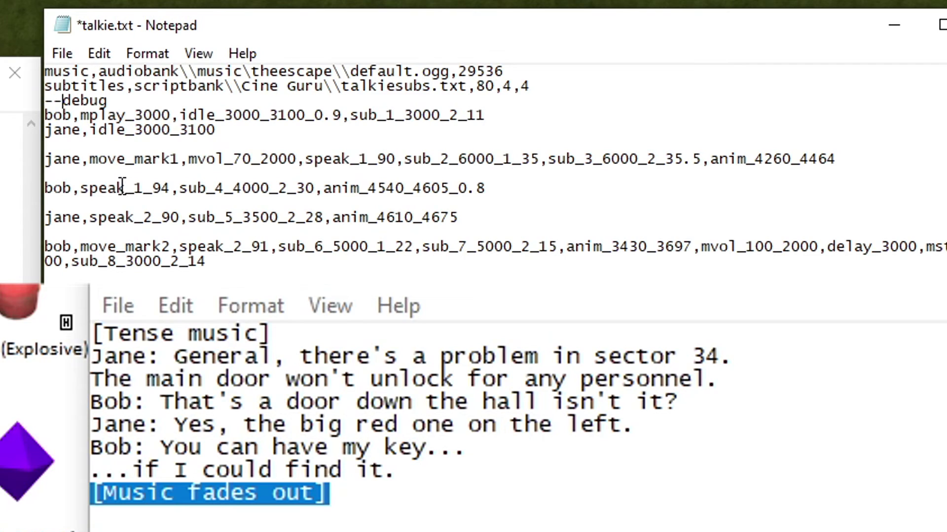
click(60, 56)
click(101, 154)
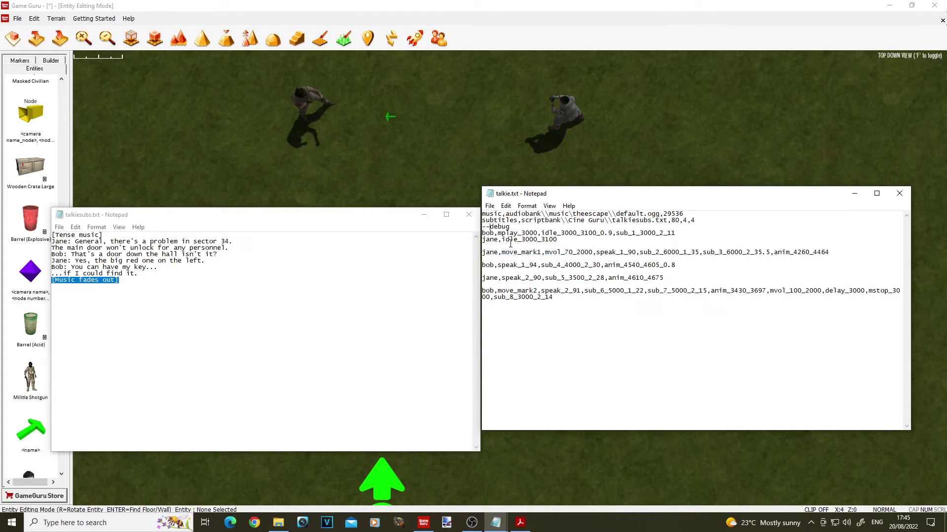
Run the level test in Game Guru, walk into the trigger zone to check the full subtitled cutscene, and return to the editor
click(412, 39)
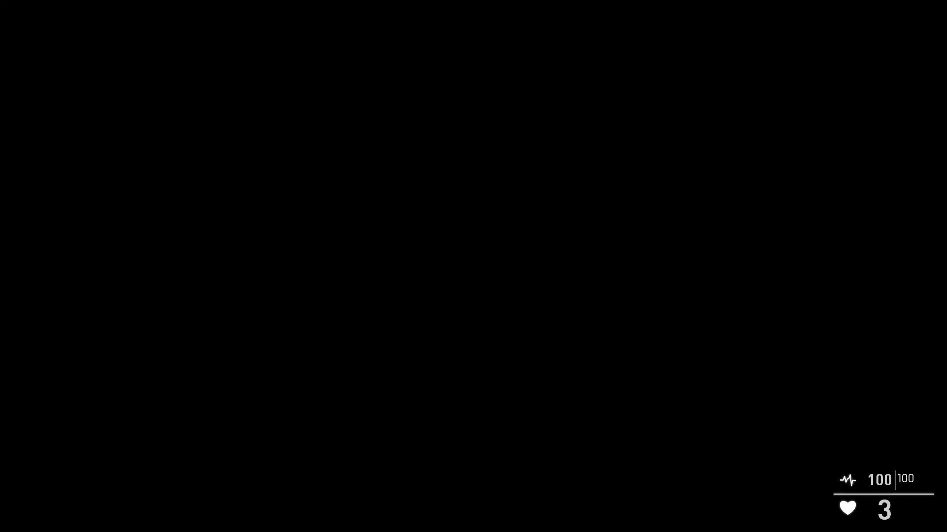
key(w)
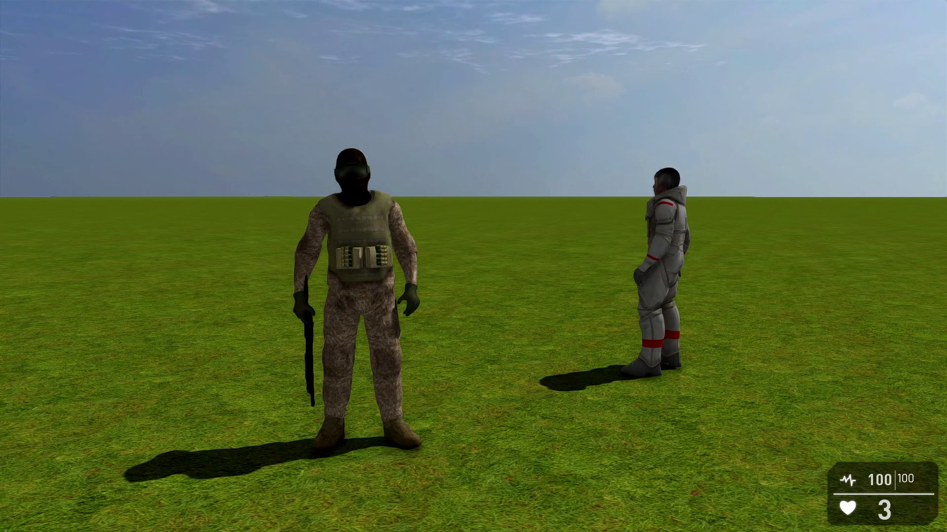
key(Escape)
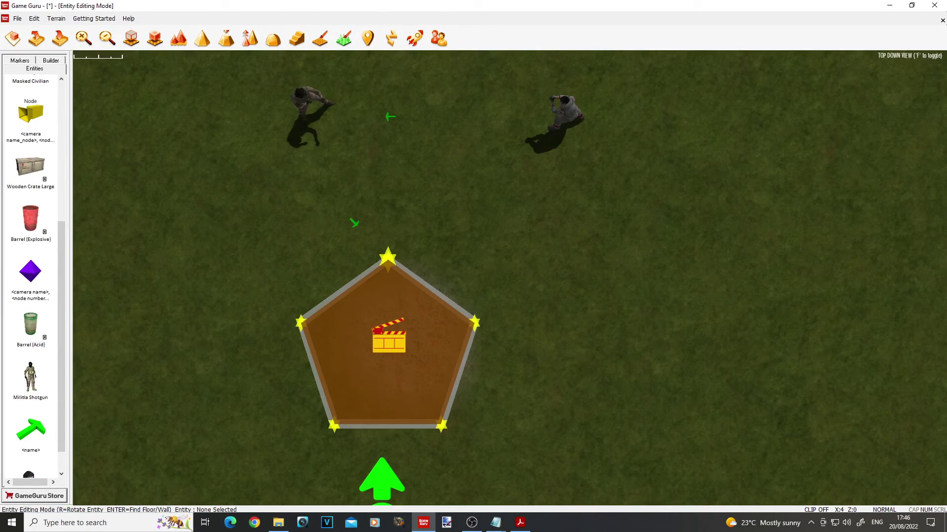